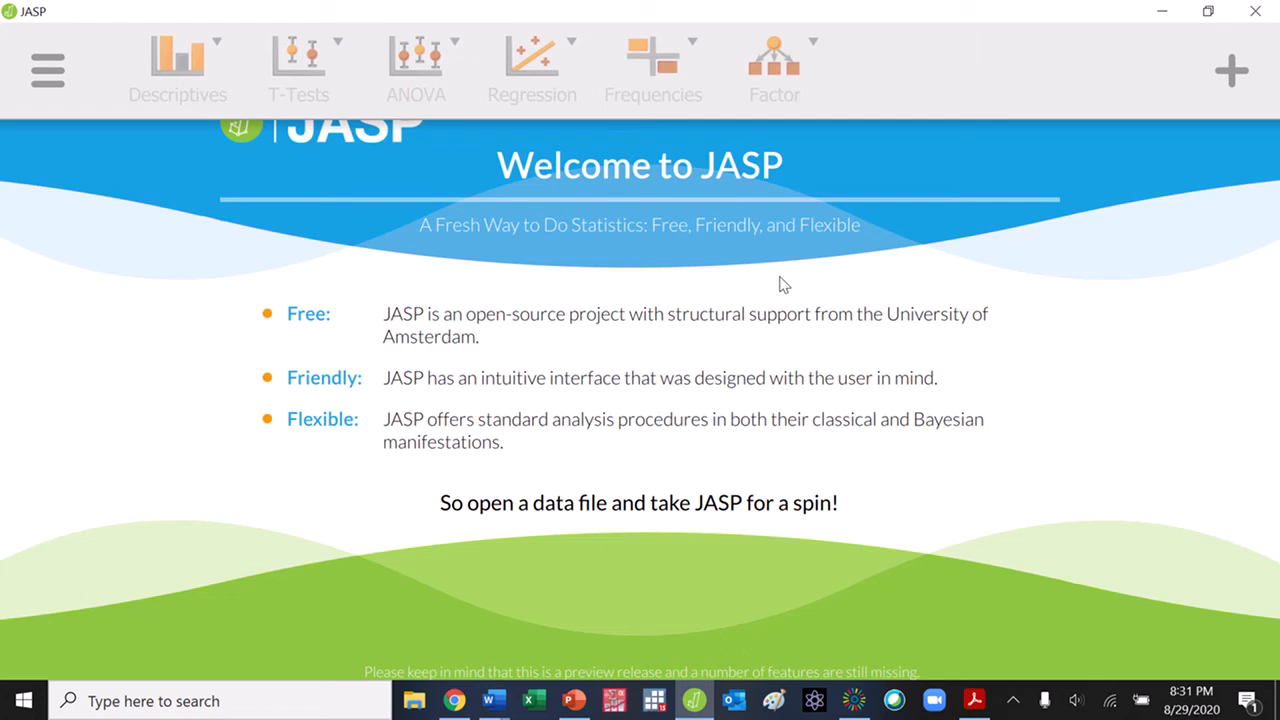
# - Open the dataset dbacks 2020 batting 8-29.csv from the recent files
pyautogui.click(69, 98)
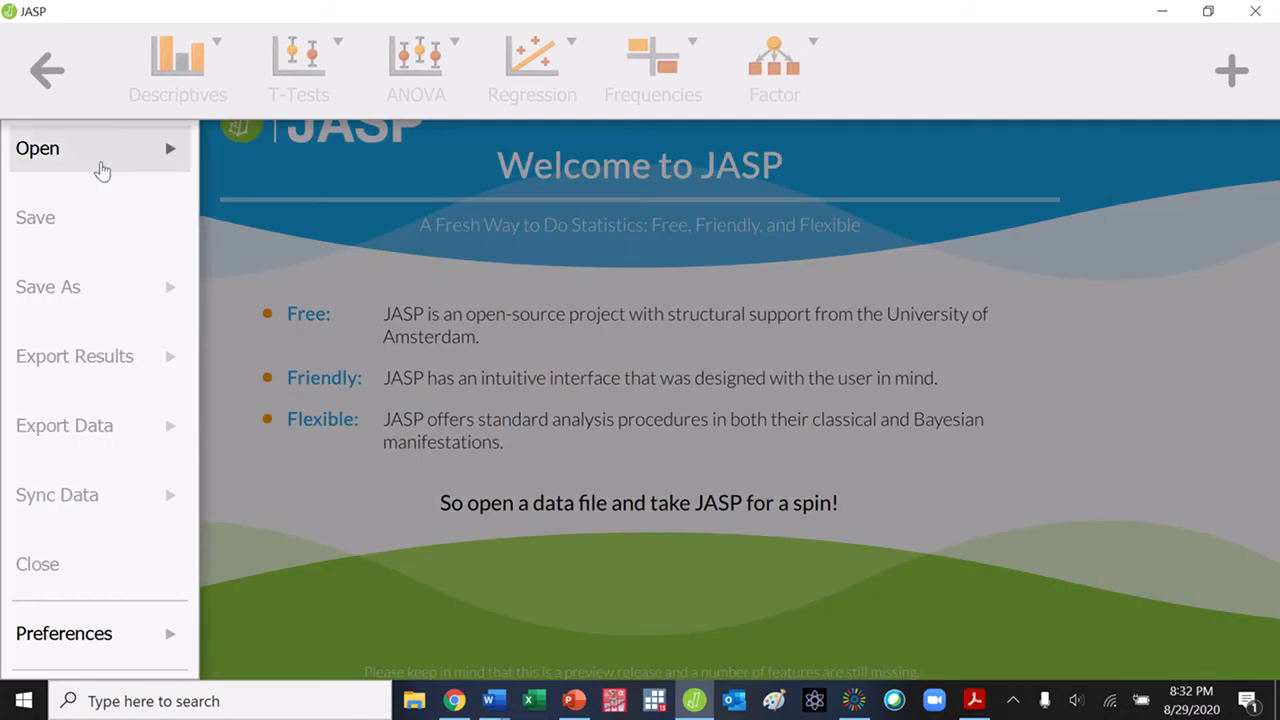
pyautogui.click(101, 168)
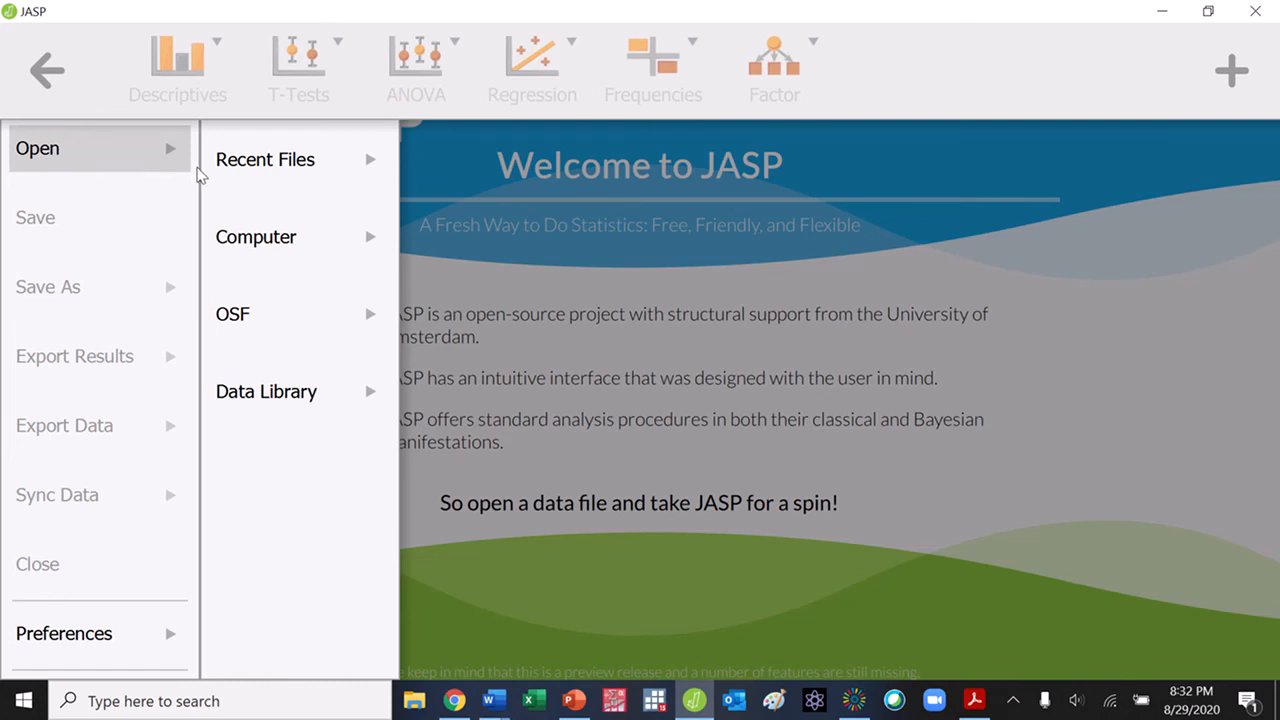
pyautogui.click(264, 173)
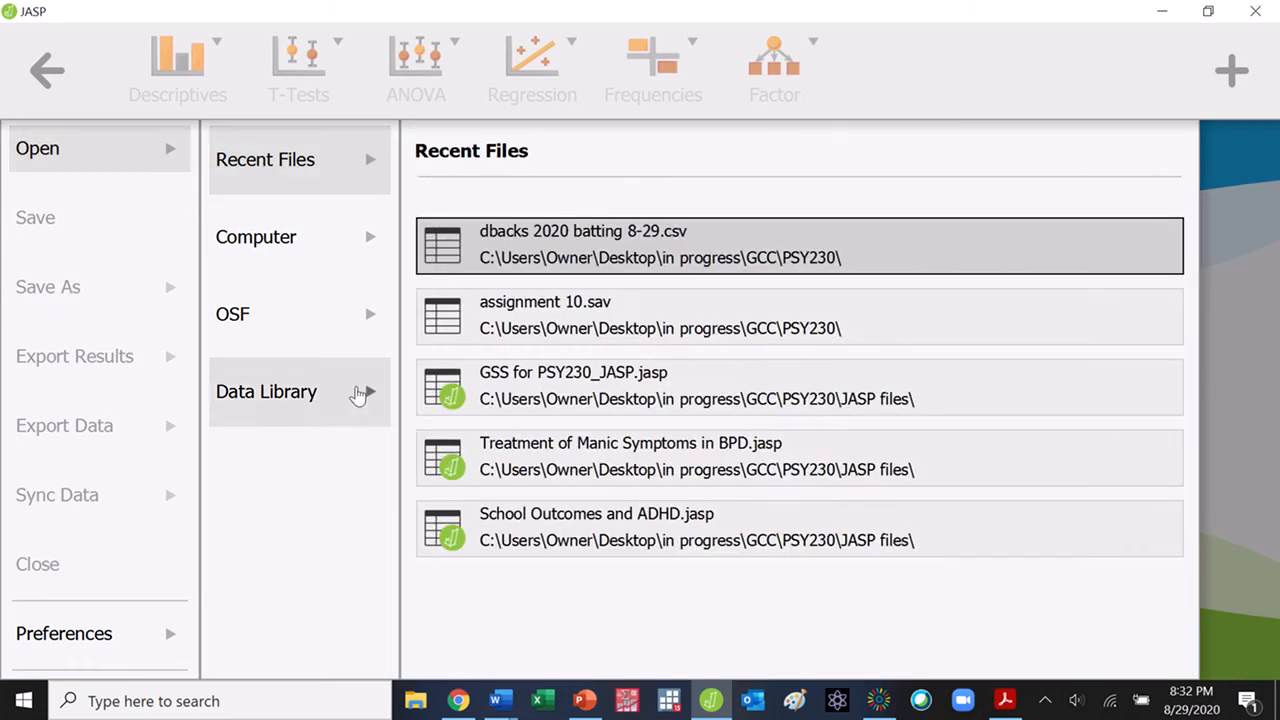
pyautogui.click(363, 394)
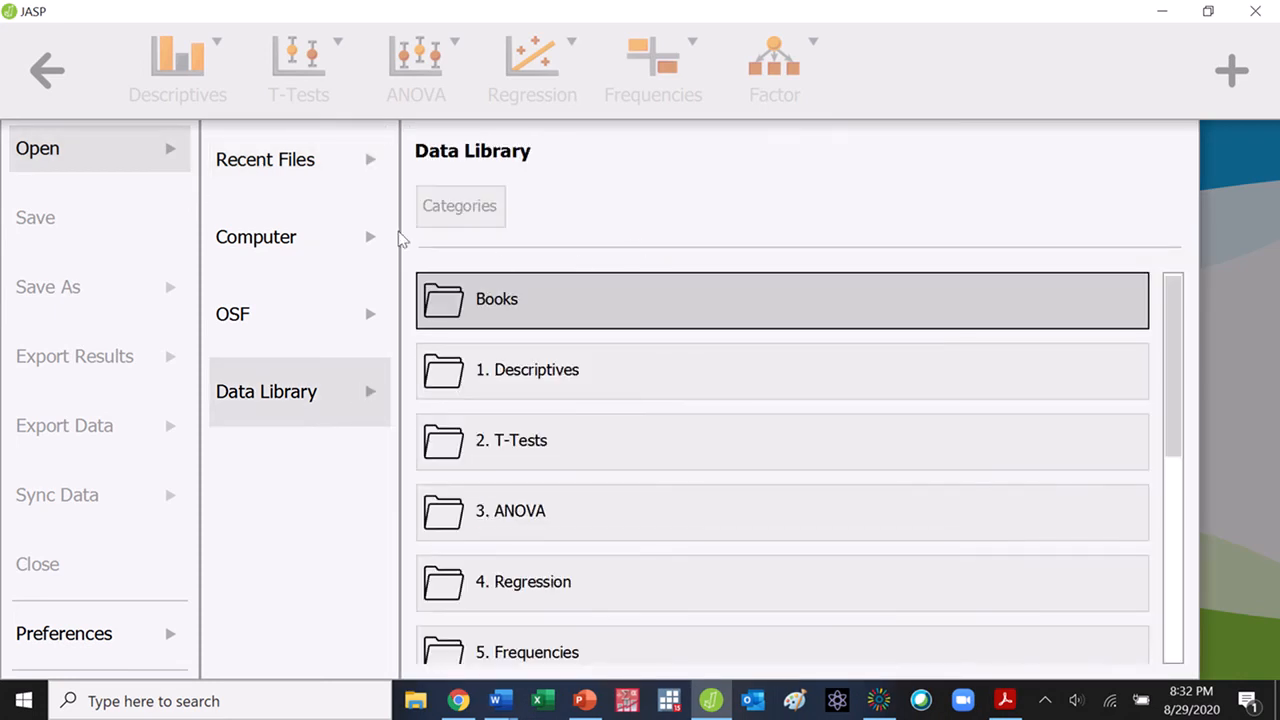
pyautogui.click(340, 189)
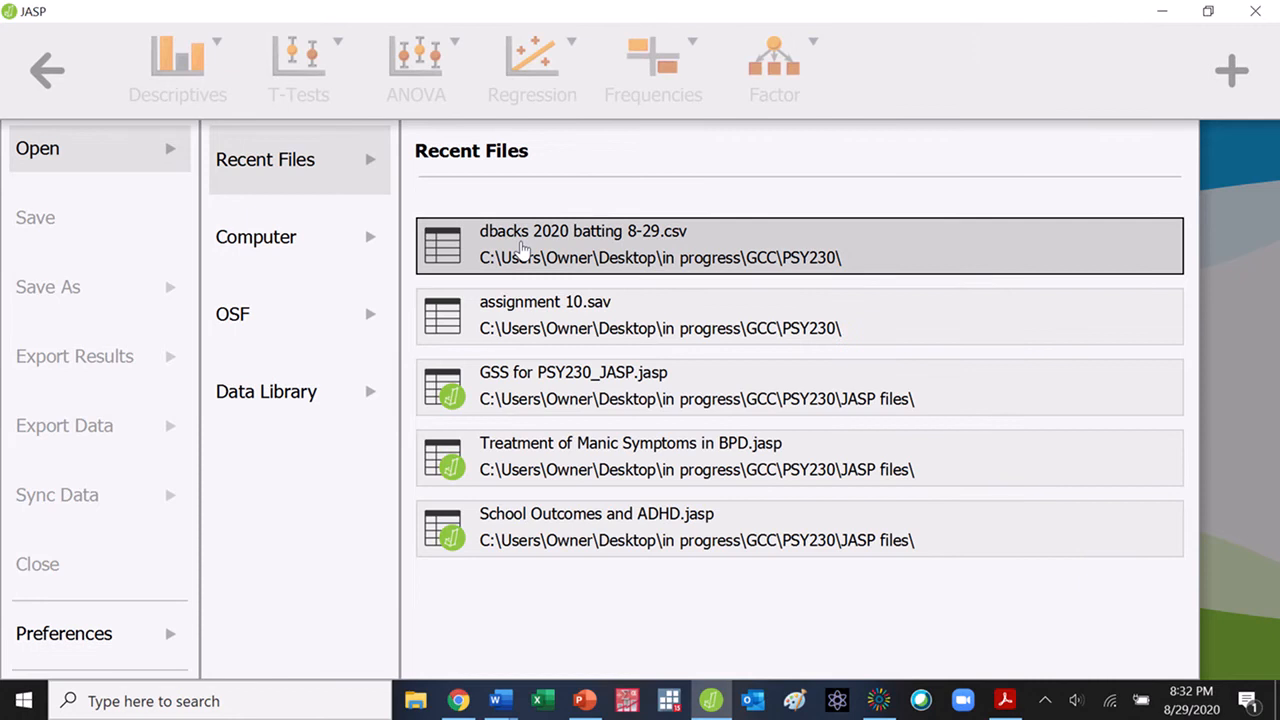
pyautogui.click(521, 248)
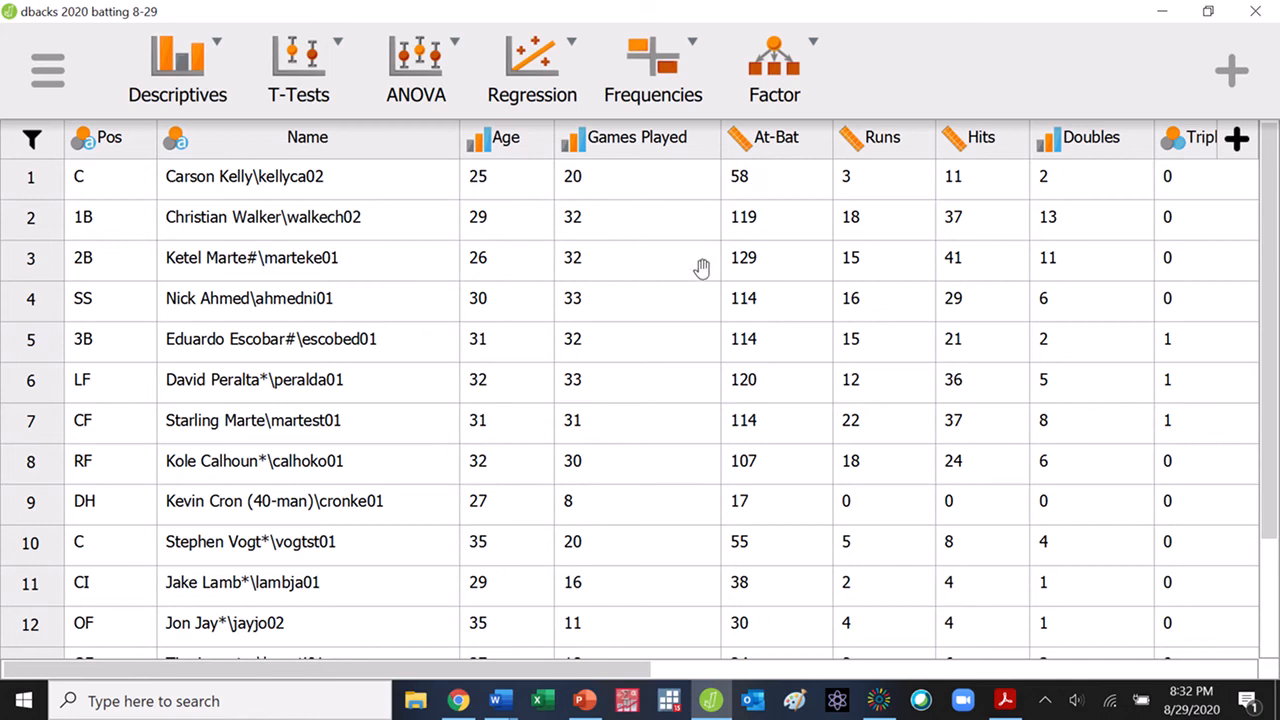
# - Examine the rows and columns of the batting data, including the Age column's value labels and measurement level options
pyautogui.scroll(-1, 696, 272)
pyautogui.scroll(-1, 696, 272)
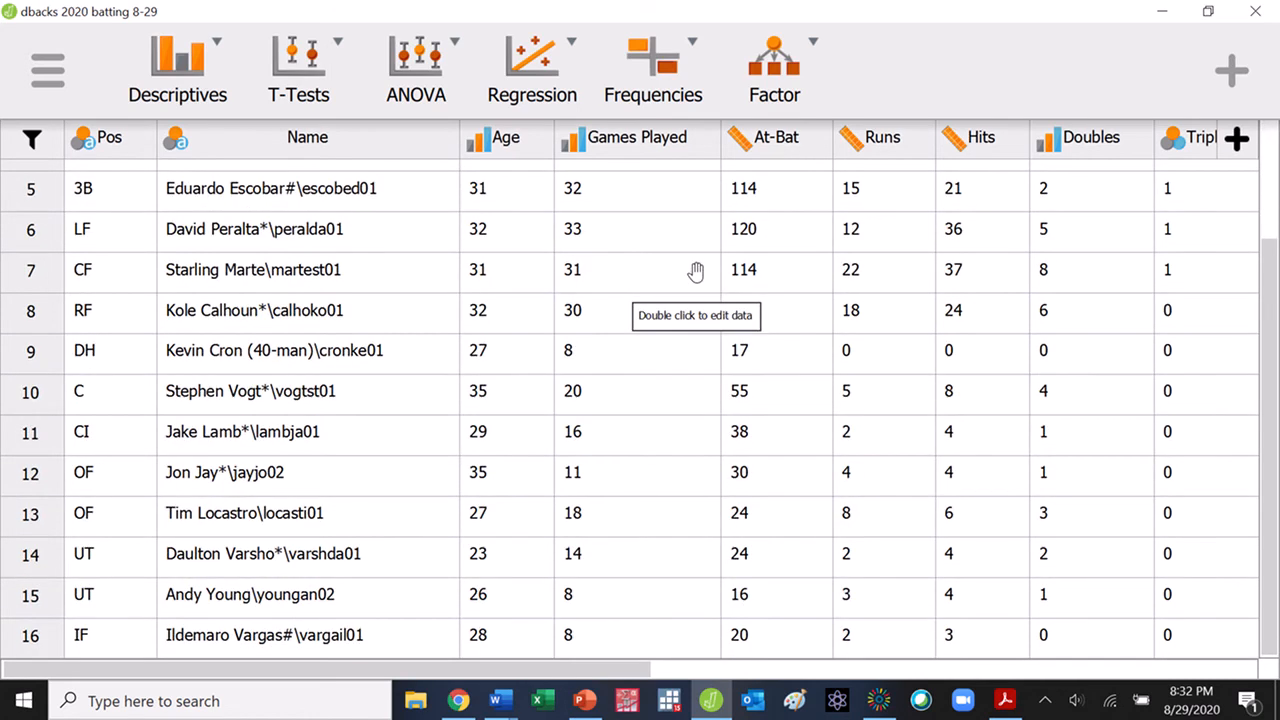
pyautogui.scroll(2, 696, 272)
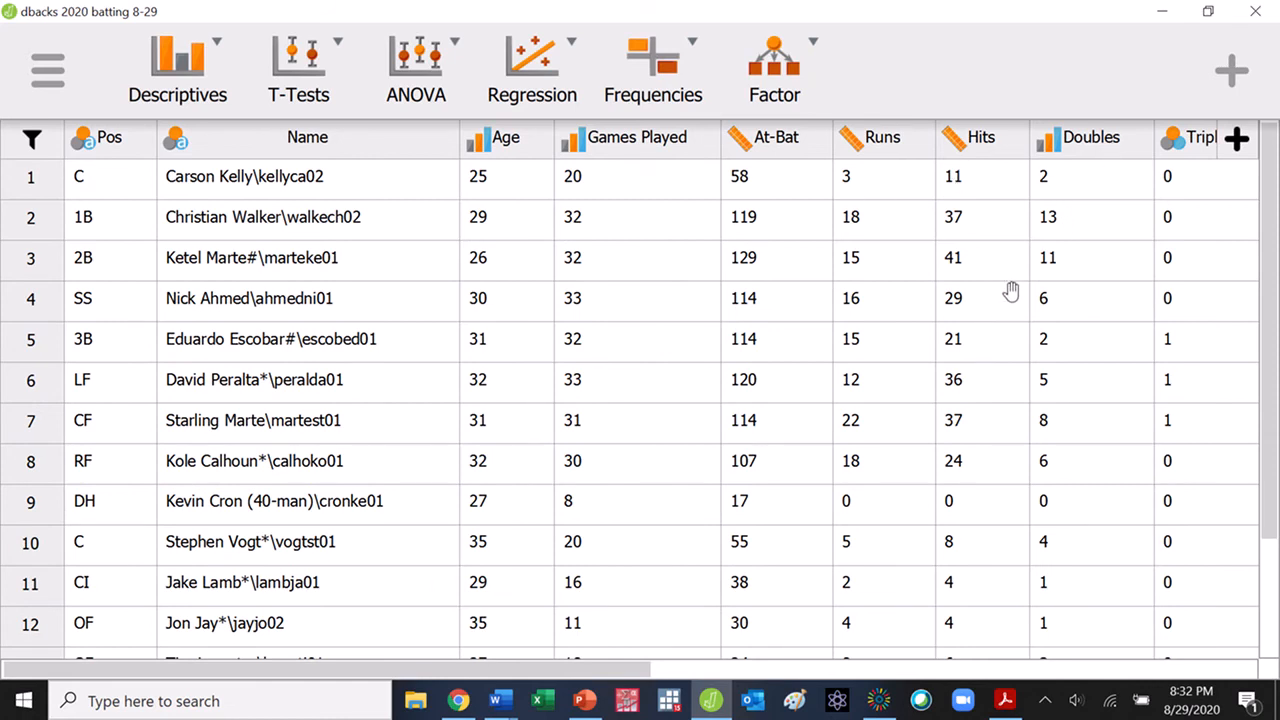
pyautogui.moveTo(1043, 266); pyautogui.dragTo(1262, 335)
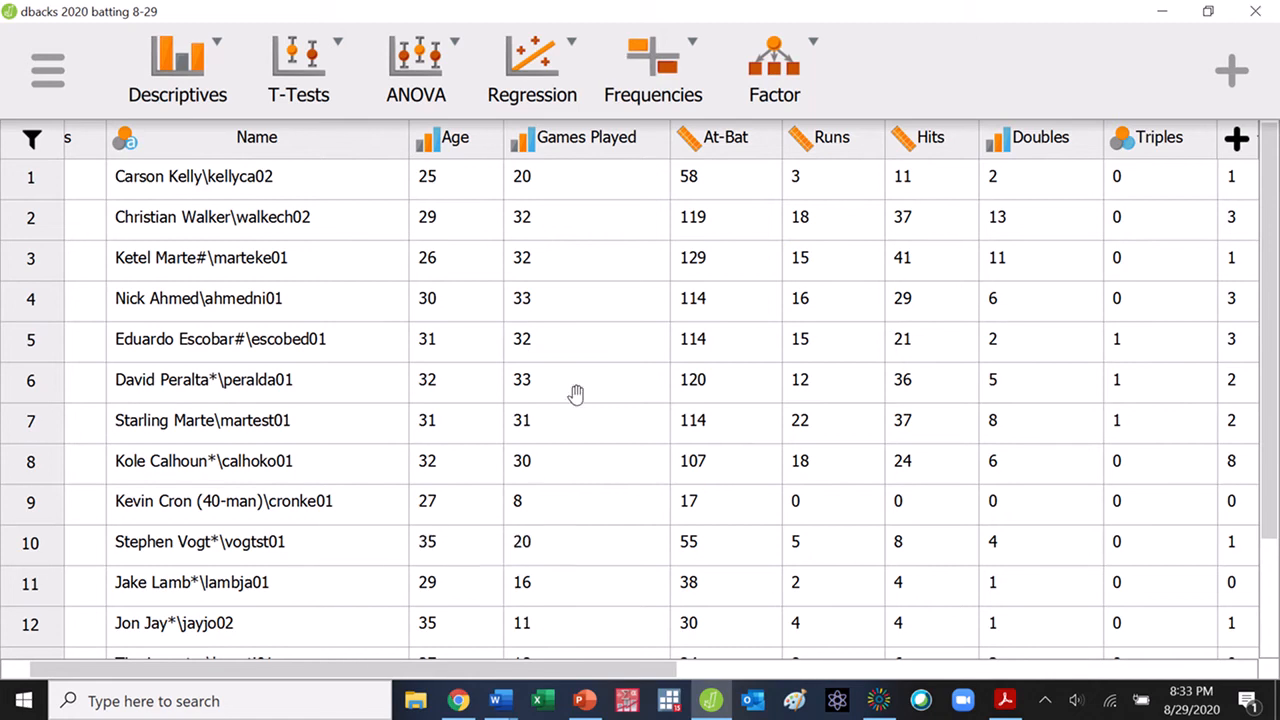
pyautogui.click(465, 150)
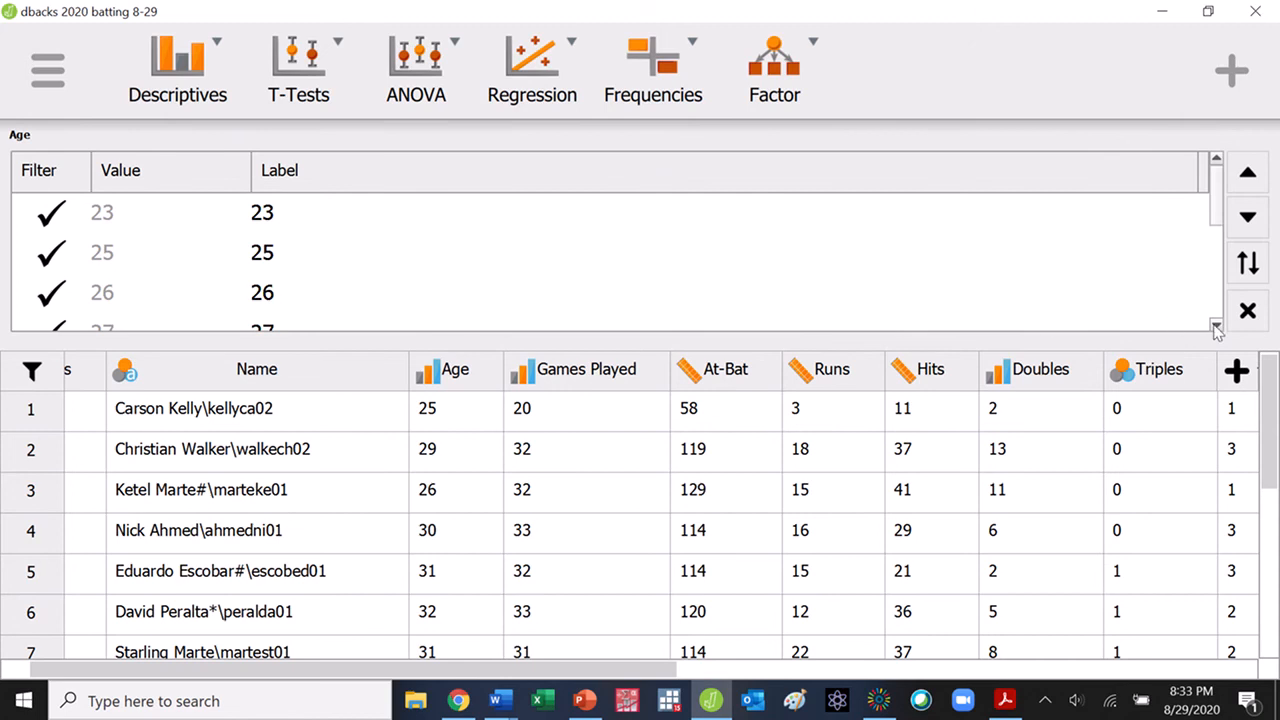
pyautogui.click(1248, 311)
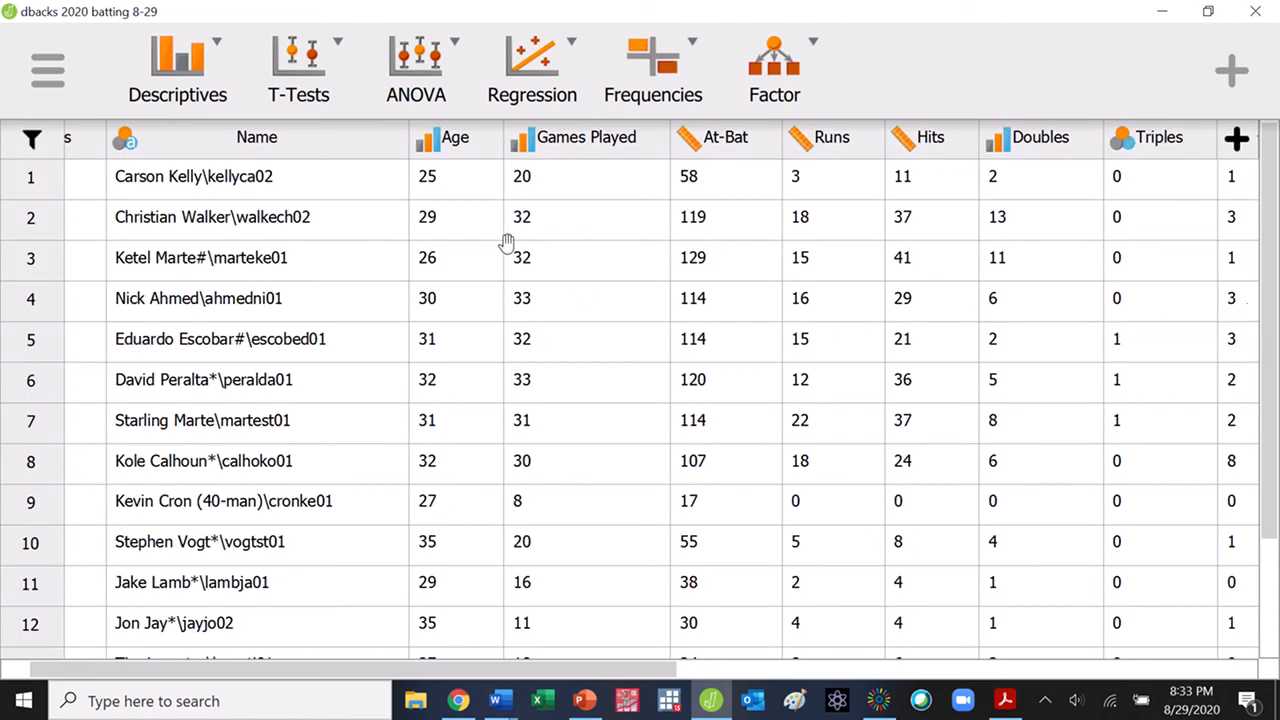
pyautogui.click(427, 157)
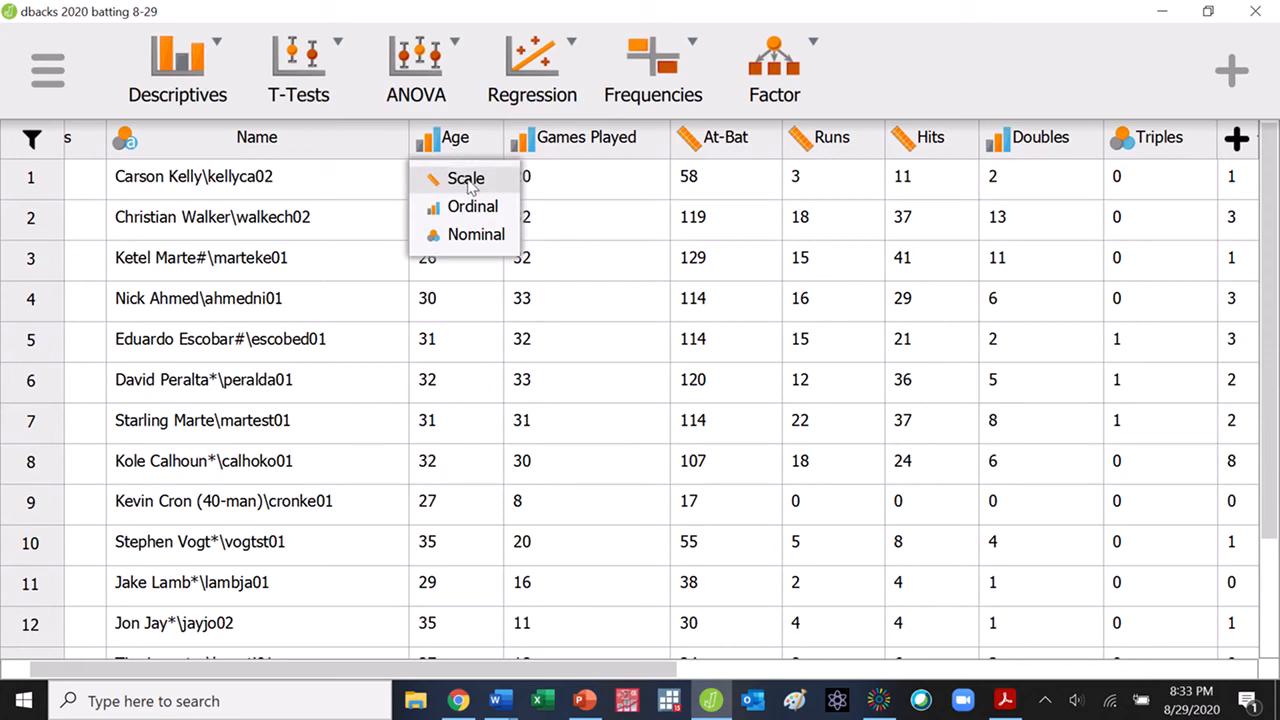
pyautogui.click(925, 46)
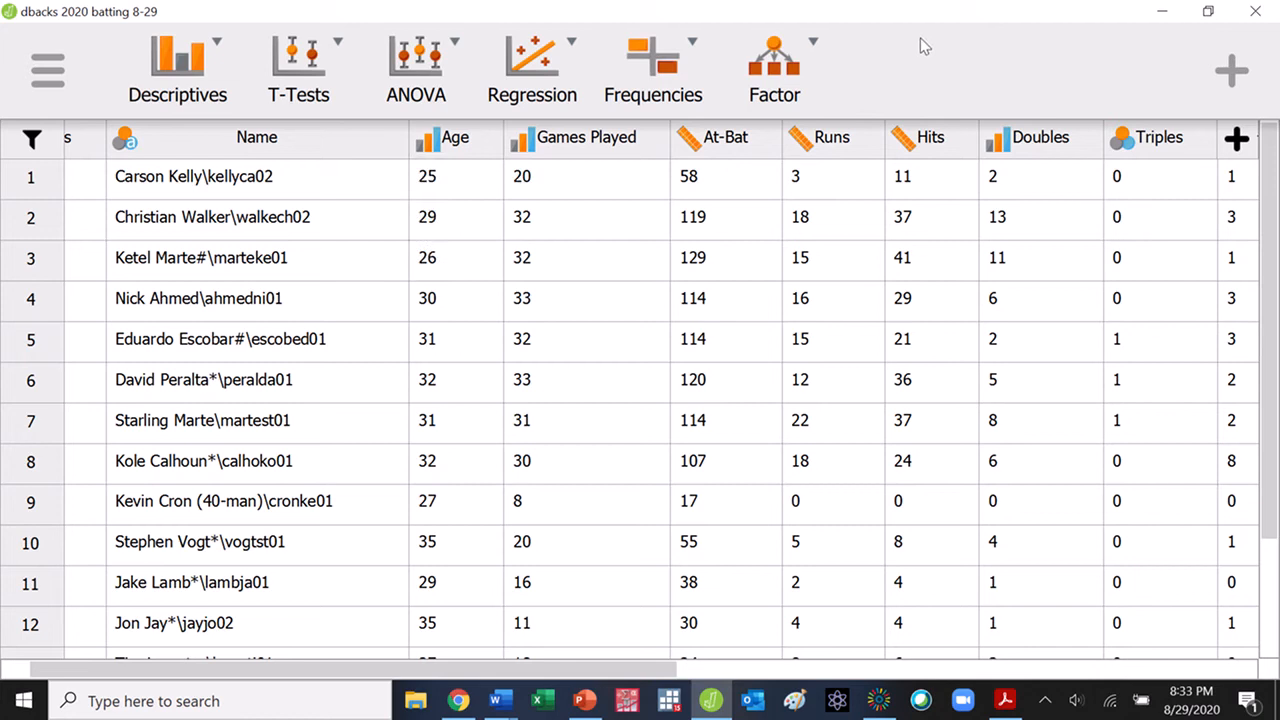
# - Change the measurement level of the Doubles and Triples columns to Scale
pyautogui.click(1002, 147)
pyautogui.click(1020, 178)
pyautogui.click(1122, 143)
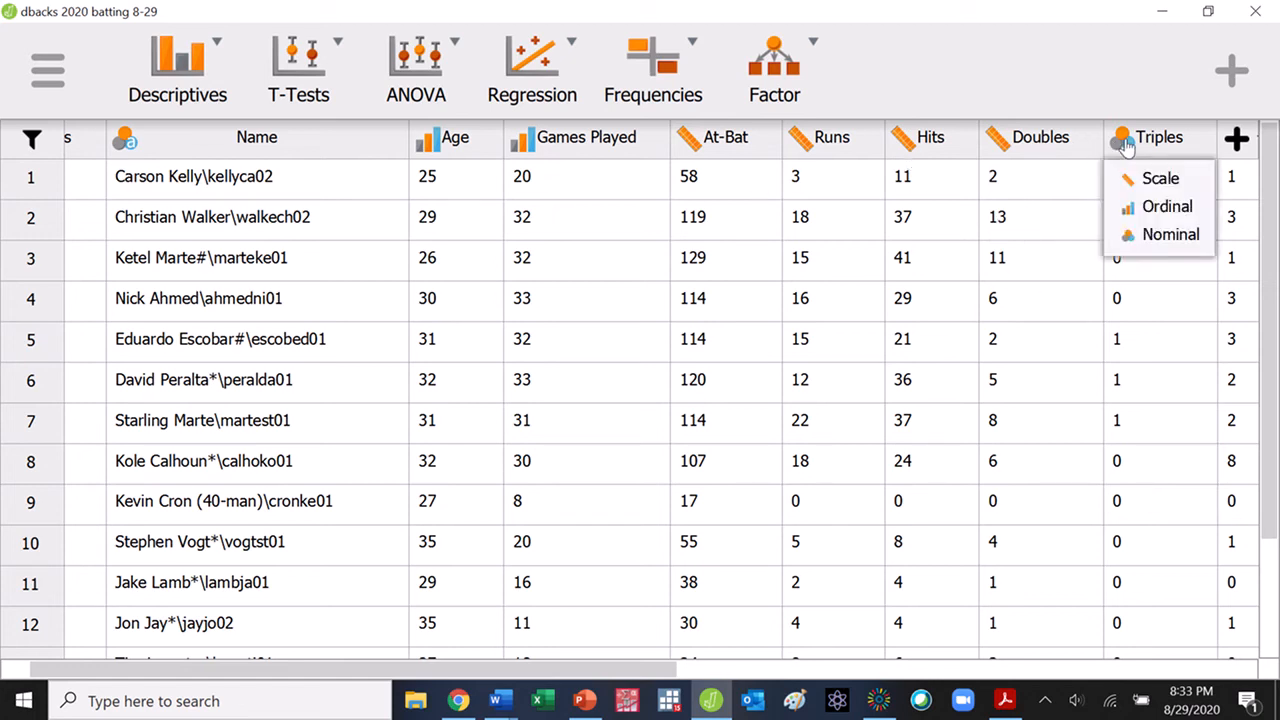
pyautogui.click(1155, 176)
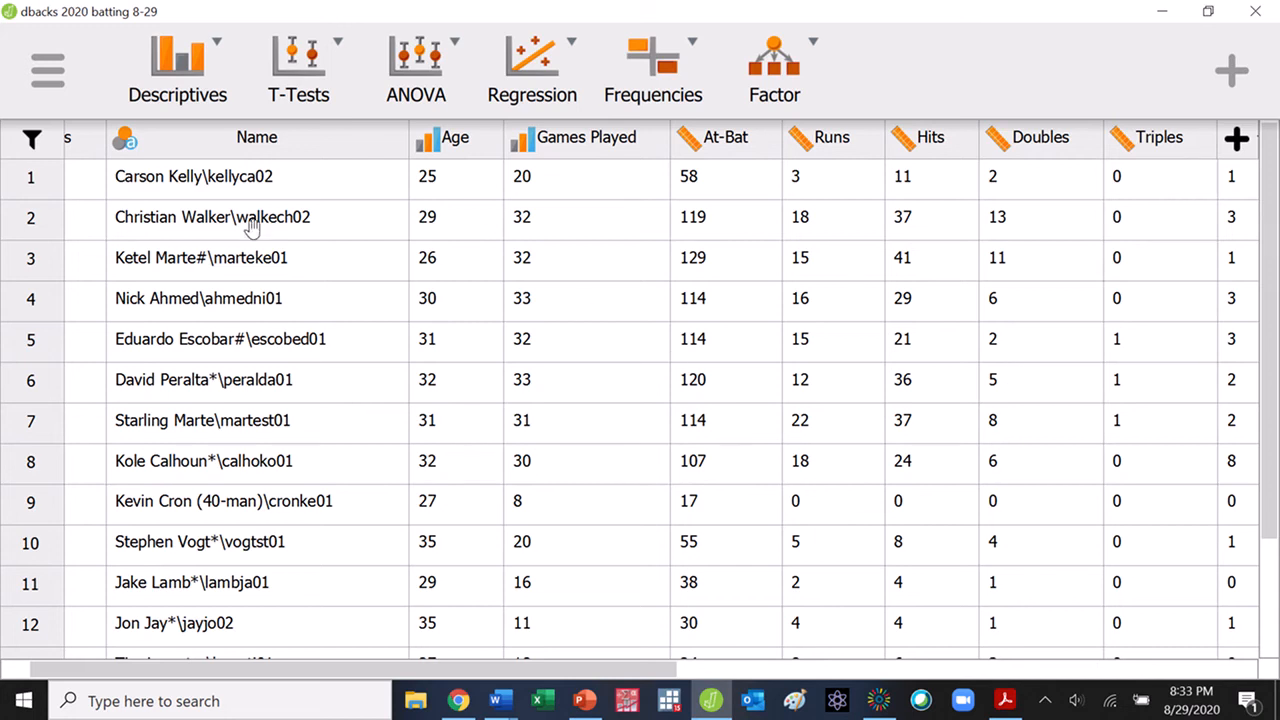
pyautogui.click(125, 143)
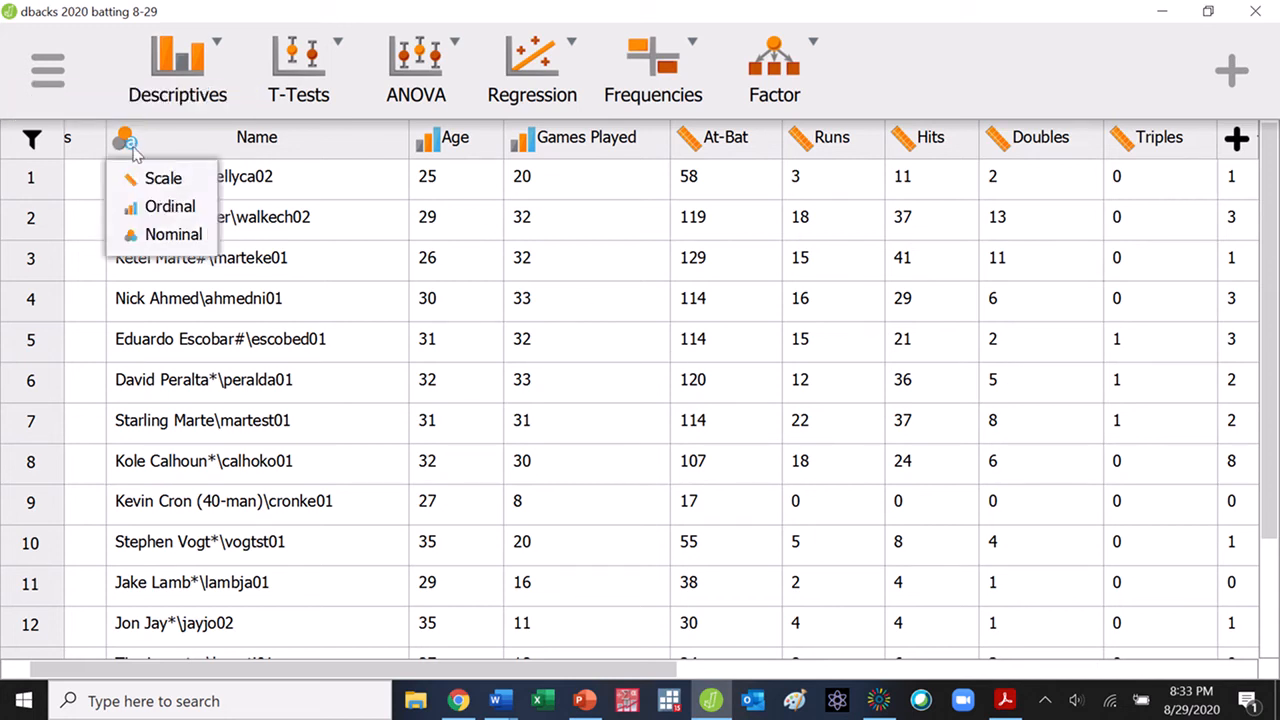
pyautogui.click(352, 261)
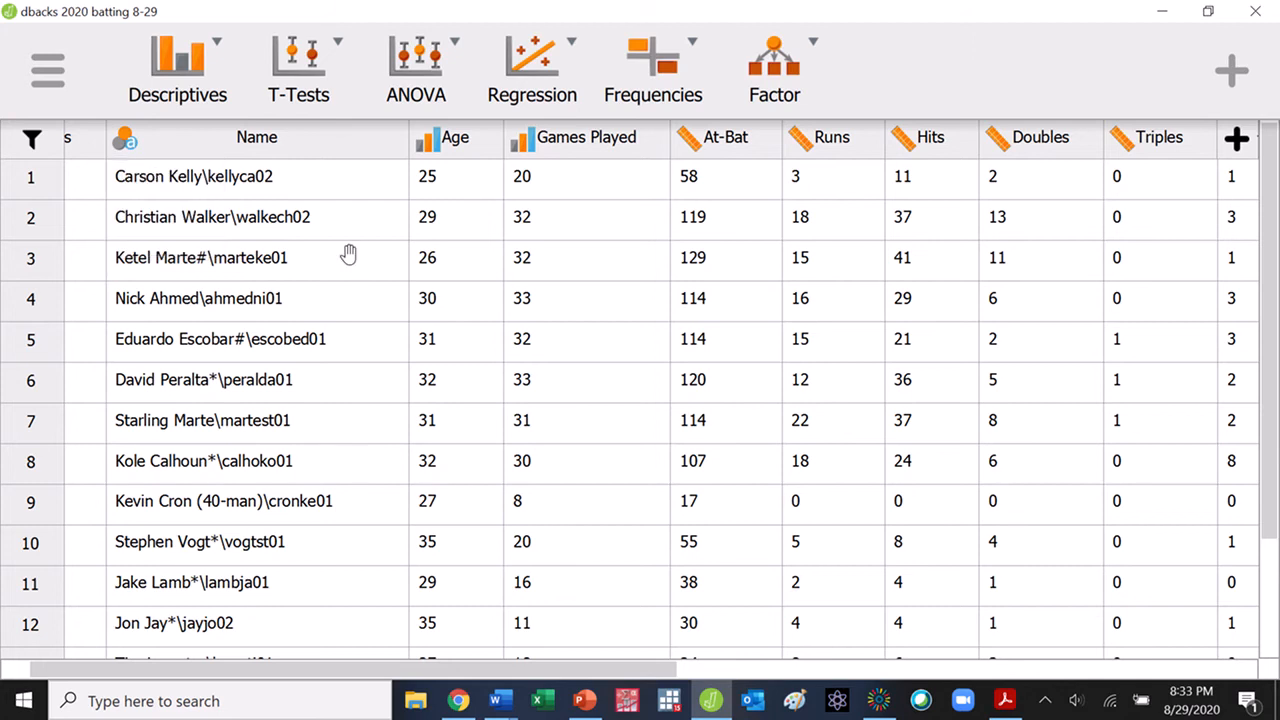
# - Change the measurement level of the Home Runs, Stolen Bases and Walks columns to Scale
pyautogui.moveTo(246, 250); pyautogui.dragTo(384, 258)
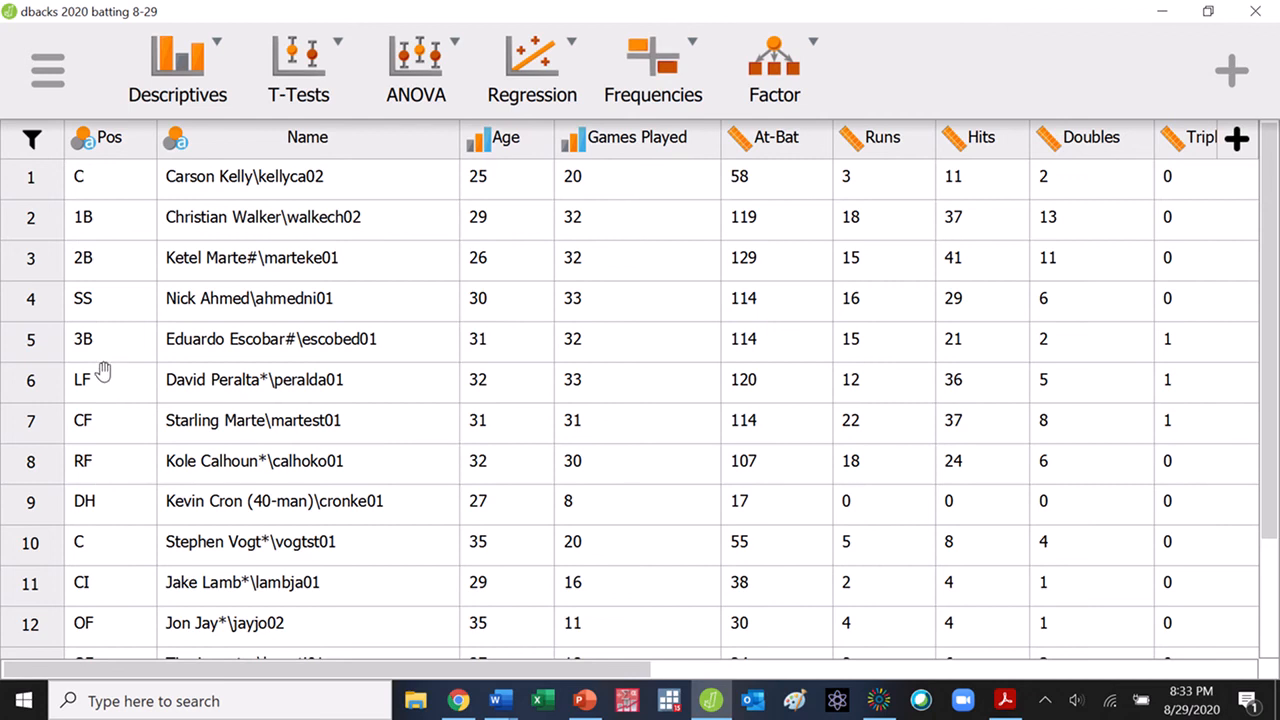
pyautogui.moveTo(823, 403); pyautogui.dragTo(386, 410)
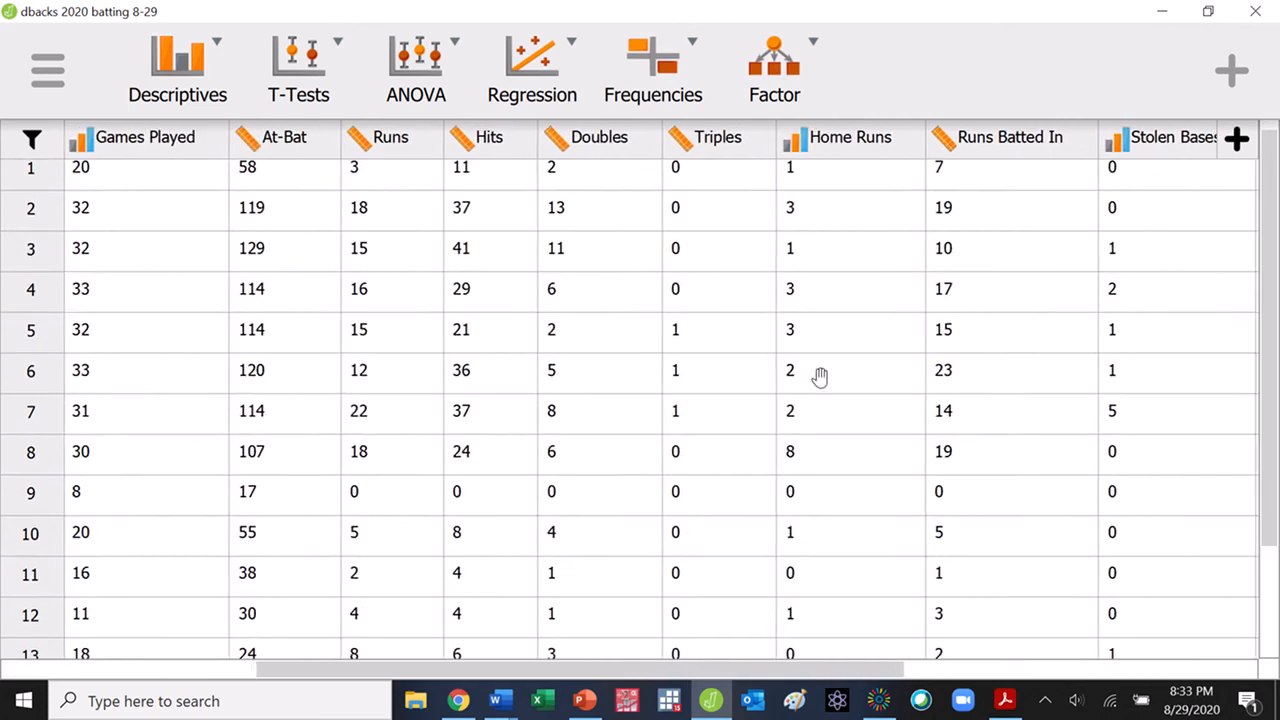
pyautogui.moveTo(857, 391); pyautogui.dragTo(391, 386)
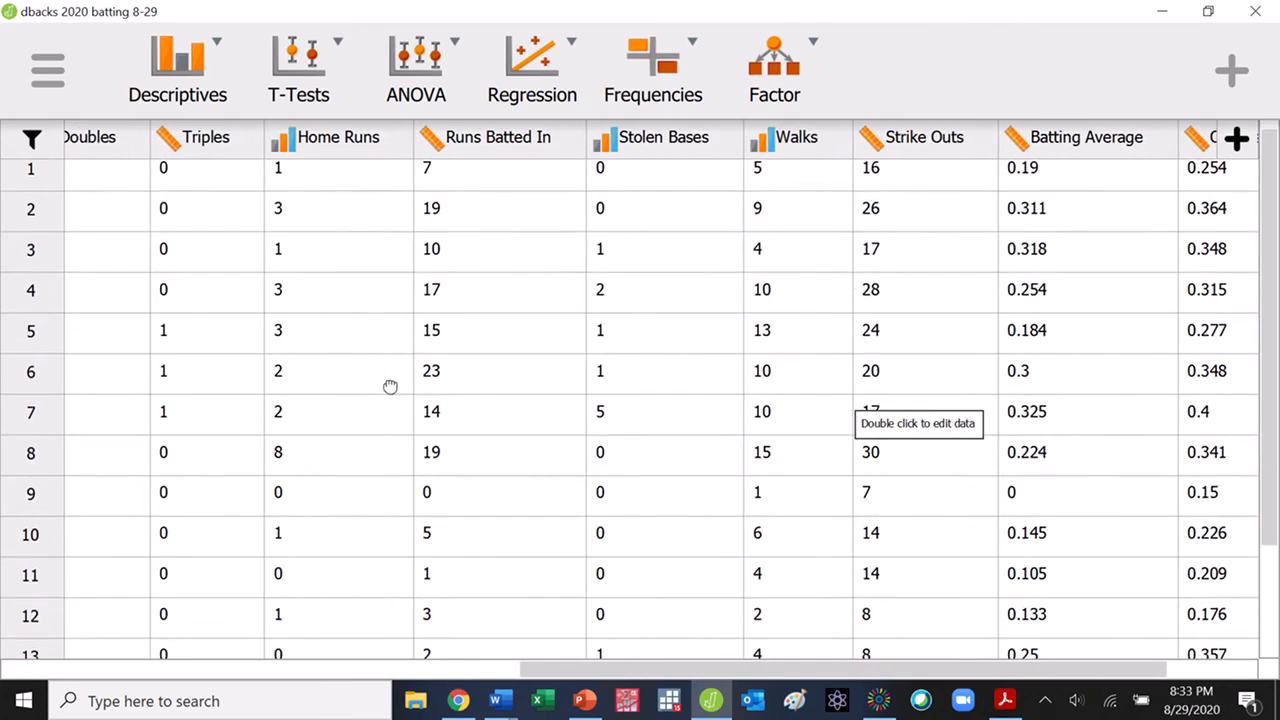
pyautogui.moveTo(1010, 292); pyautogui.dragTo(960, 303)
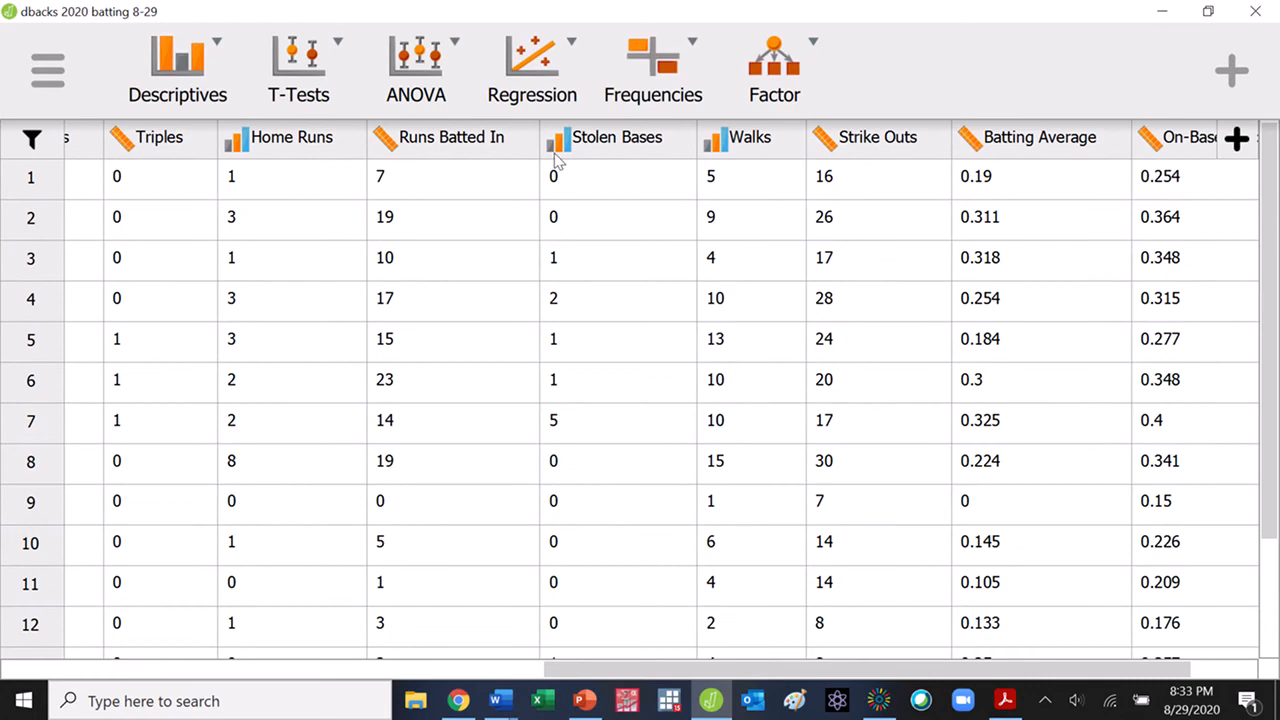
pyautogui.click(244, 145)
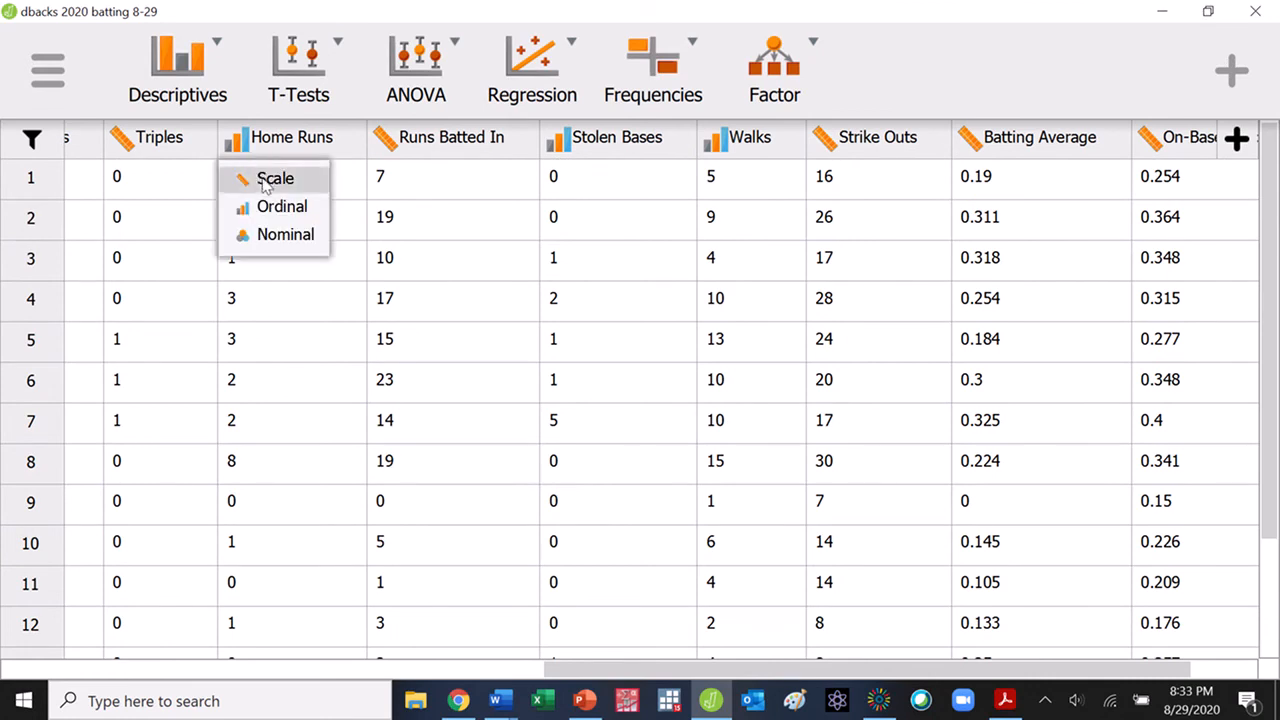
pyautogui.click(262, 178)
pyautogui.click(558, 146)
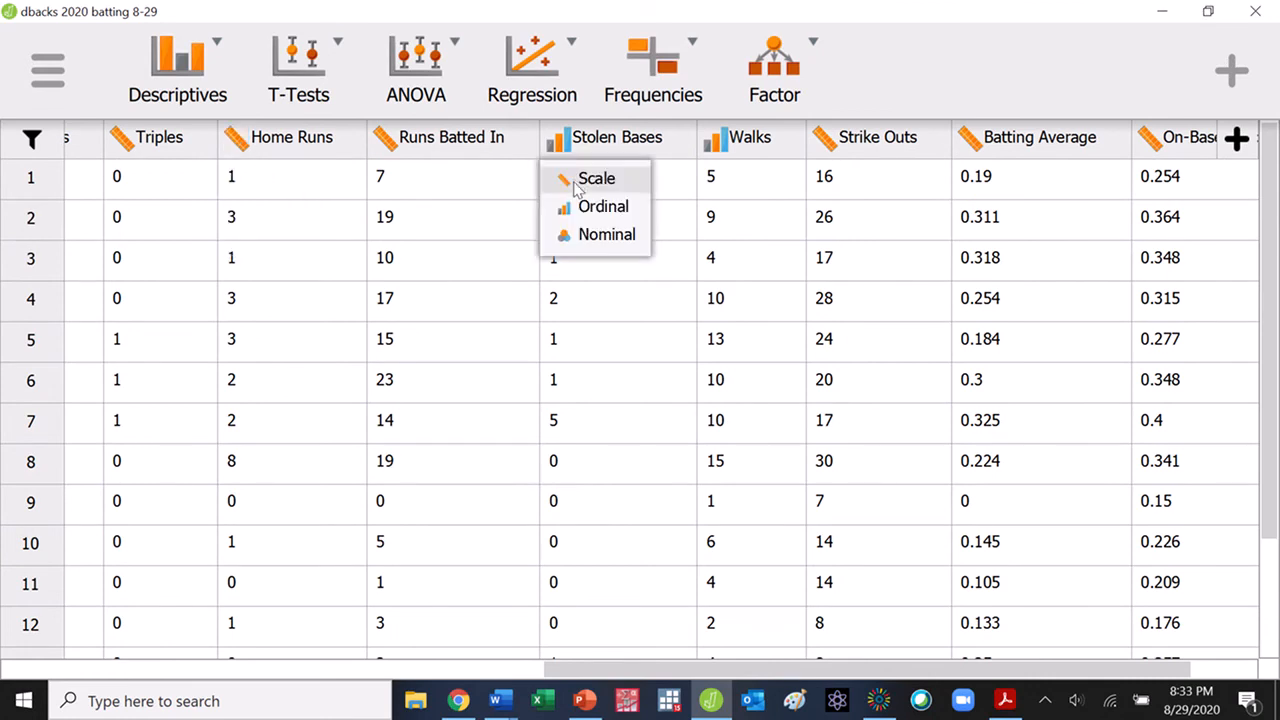
pyautogui.click(580, 180)
pyautogui.click(714, 145)
pyautogui.click(722, 178)
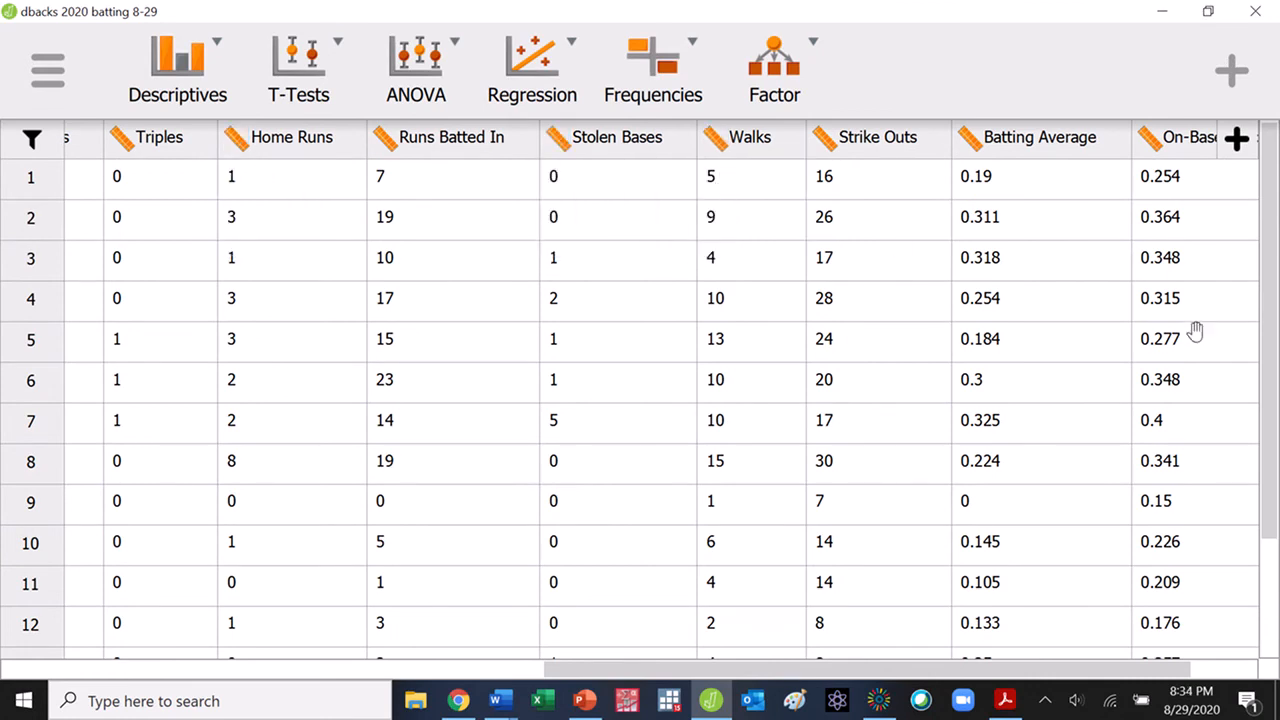
# - Change the measurement level of the Games Played and Age columns to Scale
pyautogui.hscroll(3, 834, 329)
pyautogui.hscroll(-8, 851, 351)
pyautogui.hscroll(-10, 789, 449)
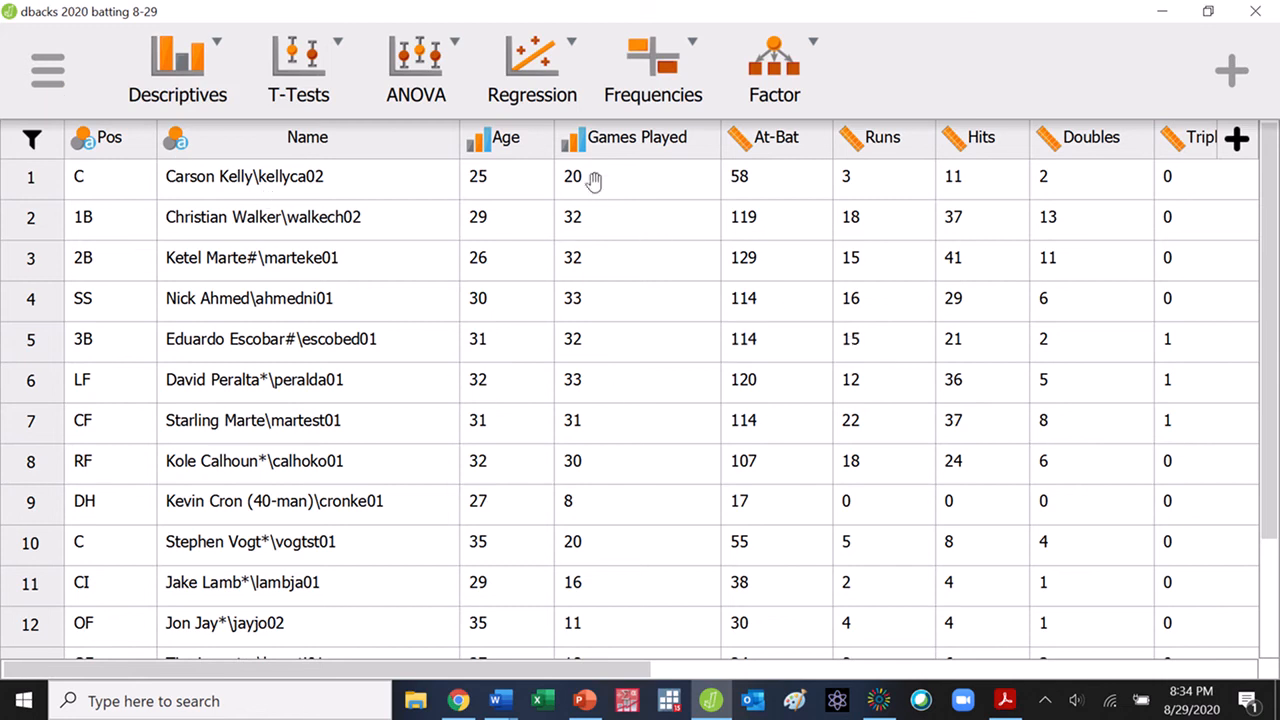
pyautogui.click(578, 150)
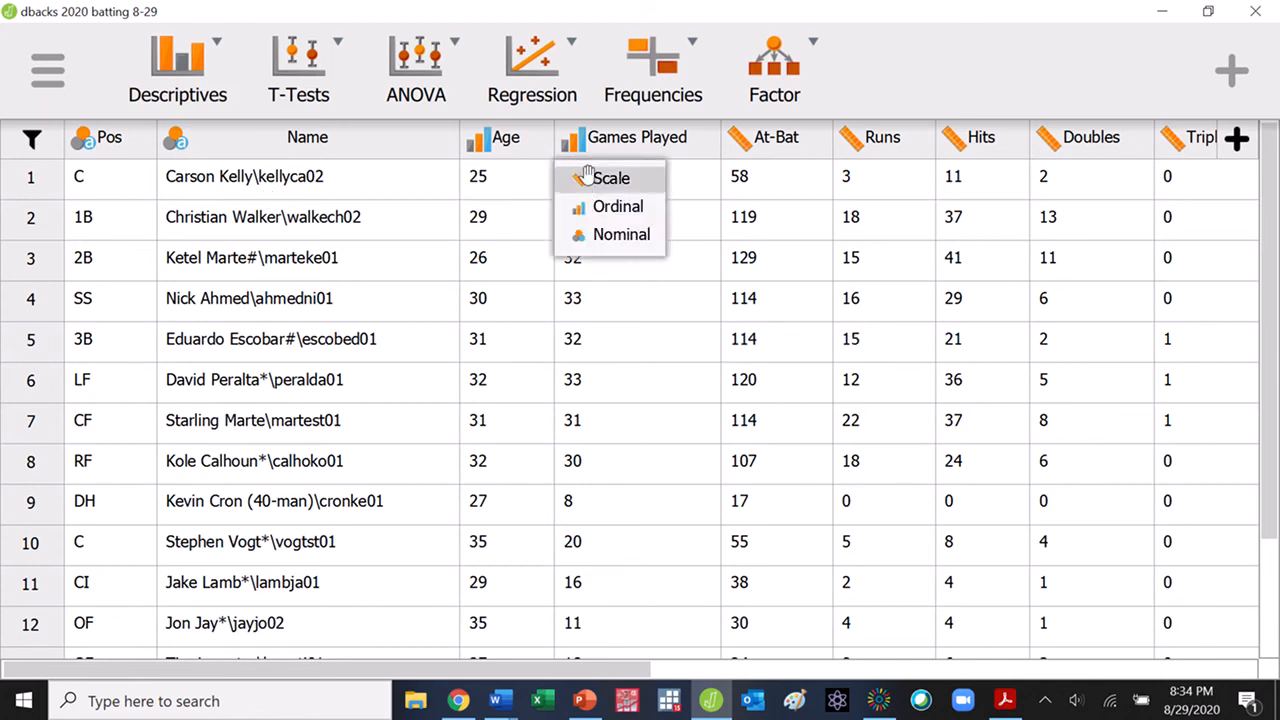
pyautogui.click(566, 176)
pyautogui.click(480, 146)
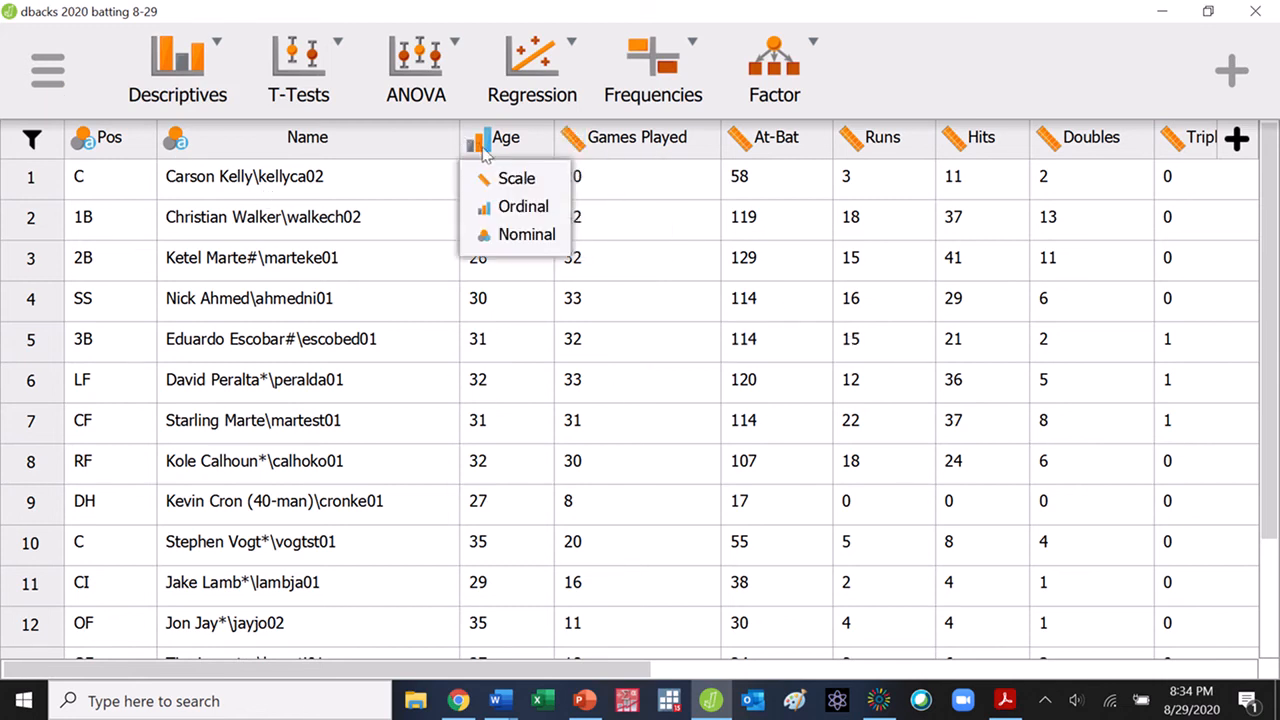
pyautogui.click(505, 180)
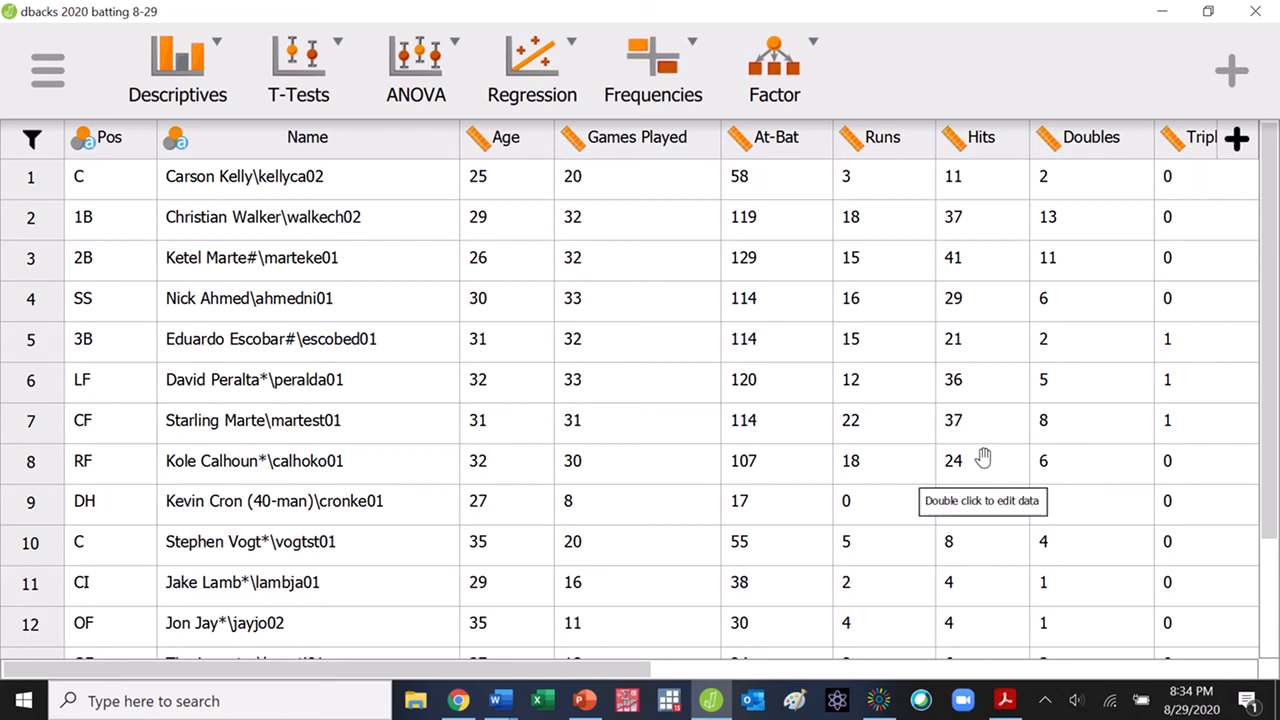
# - Review all columns through On-Base Percentage and all player rows to check the data and measurement levels
pyautogui.hscroll(10, 966, 457)
pyautogui.scroll(-1, 966, 360)
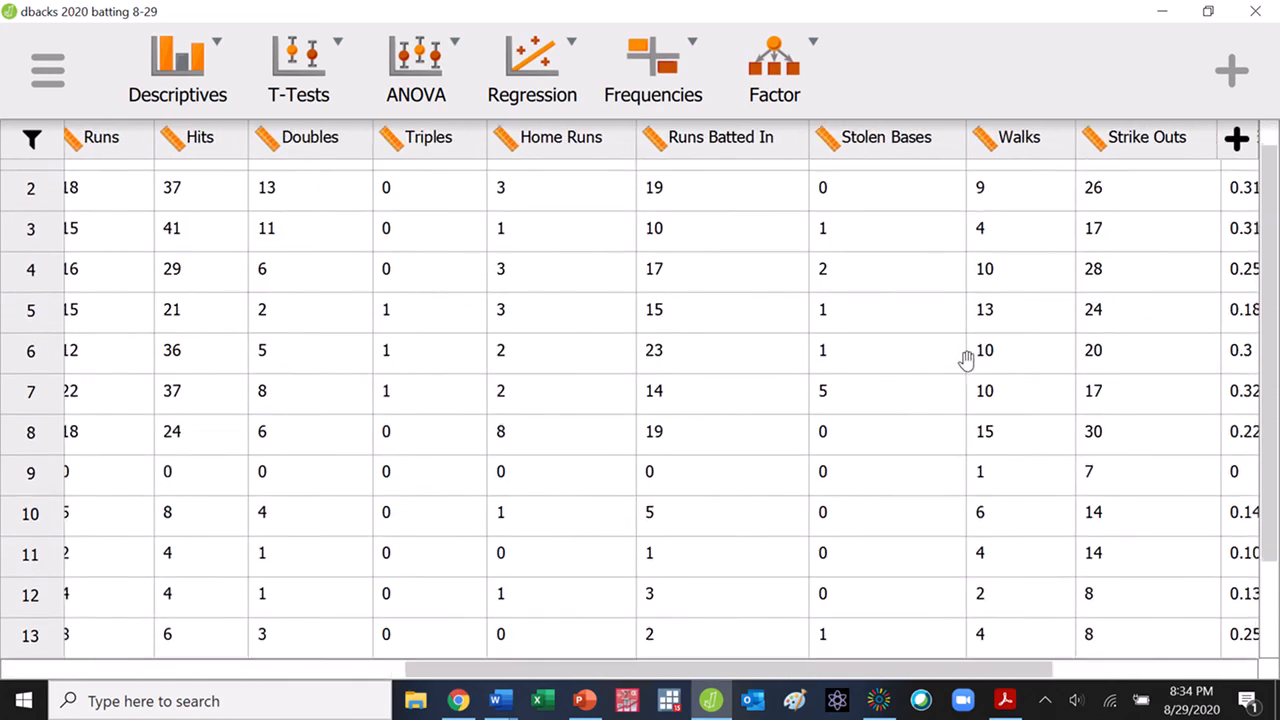
pyautogui.hscroll(5, 560, 383)
pyautogui.scroll(1, 560, 383)
pyautogui.hscroll(2, 1083, 185)
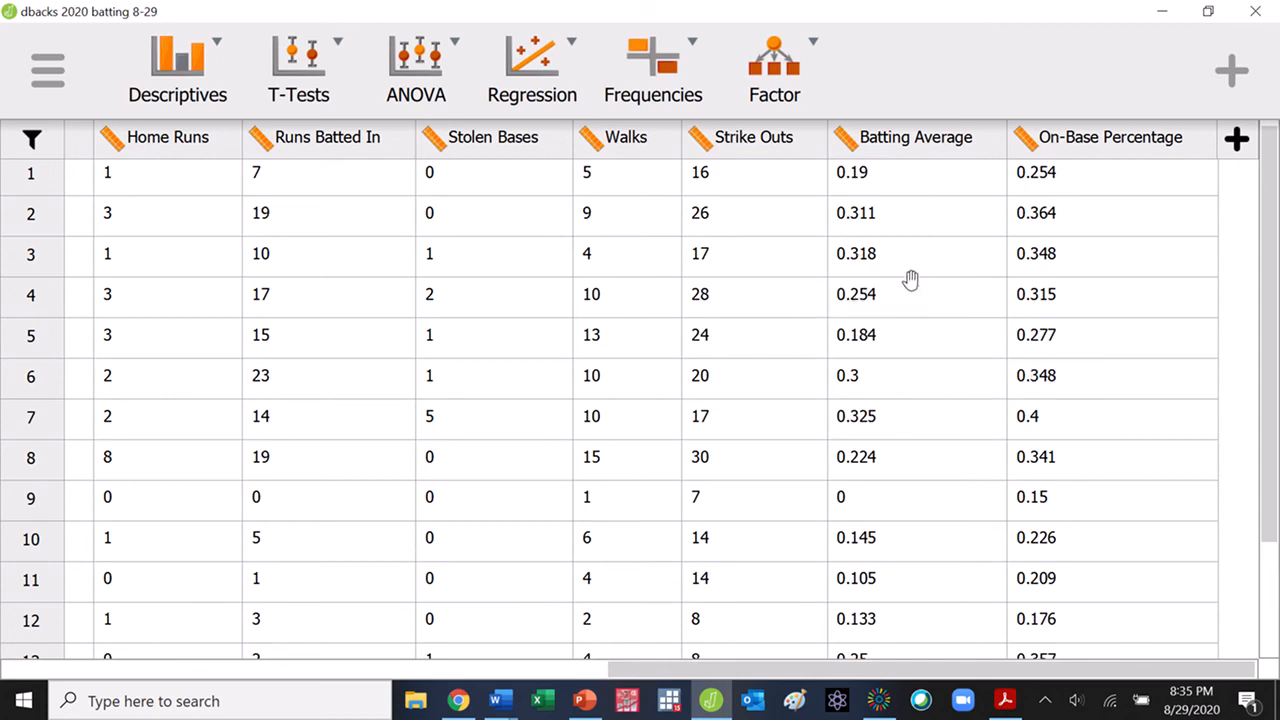
pyautogui.hscroll(-10, 1160, 434)
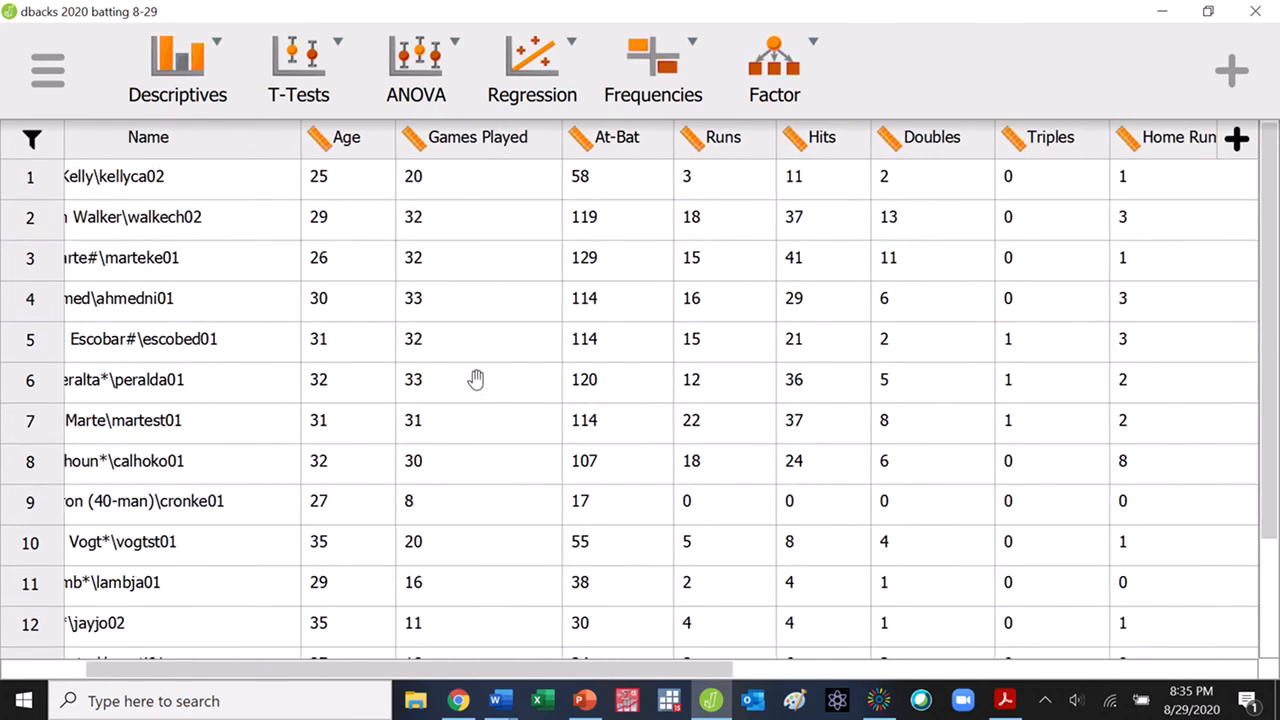
pyautogui.hscroll(-3, 526, 420)
pyautogui.scroll(-5, 526, 420)
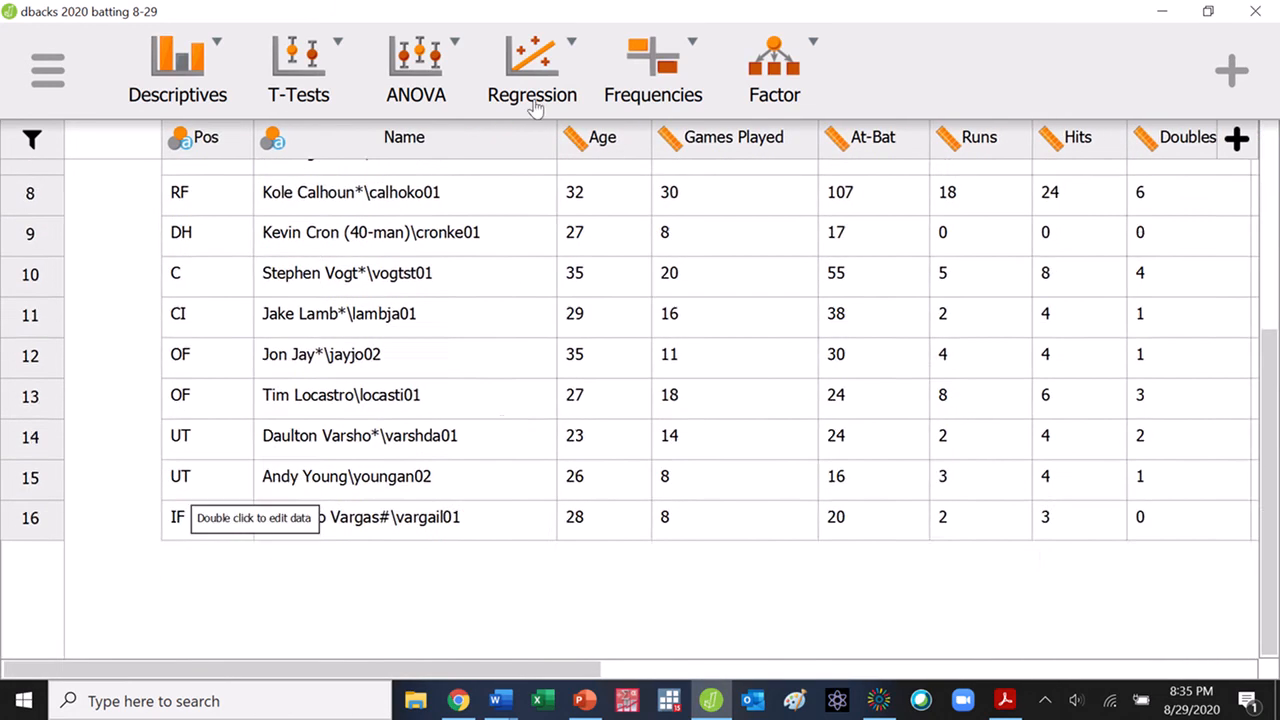
pyautogui.scroll(3, 537, 418)
pyautogui.scroll(3, 537, 418)
pyautogui.hscroll(2, 523, 477)
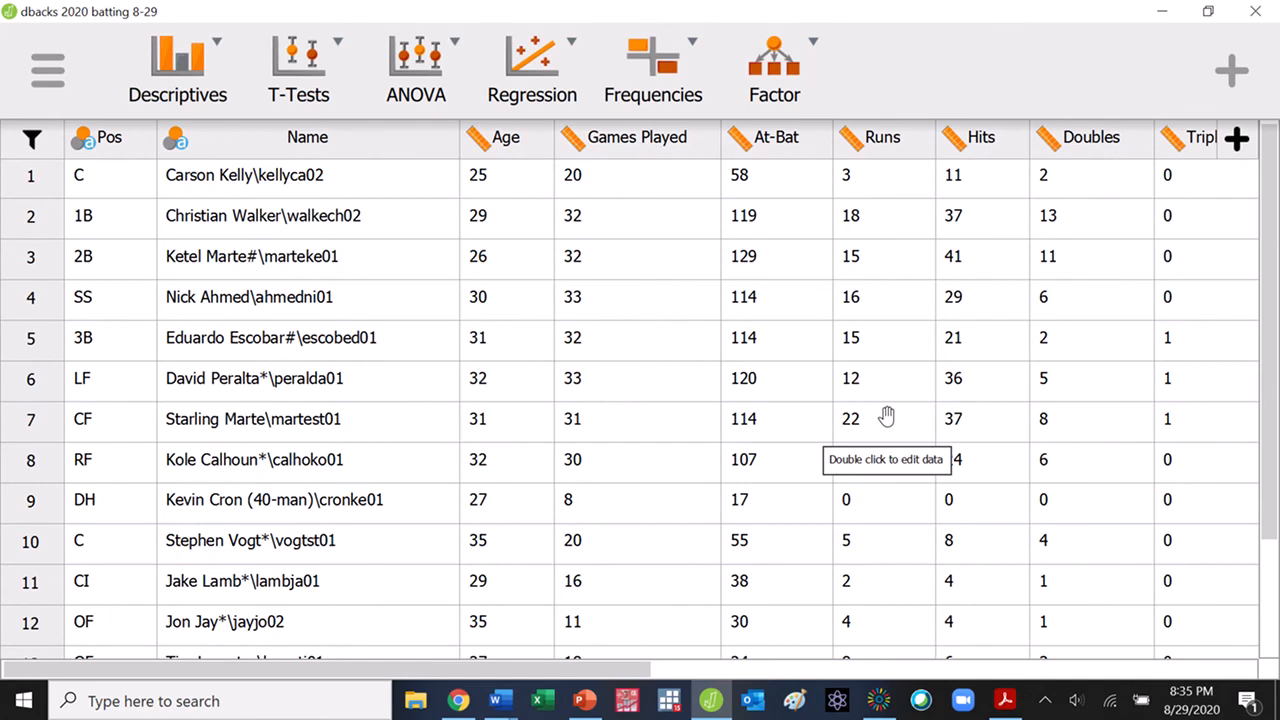
# - Create a Descriptive Statistics analysis with Batting Average as its only variable
pyautogui.click(203, 85)
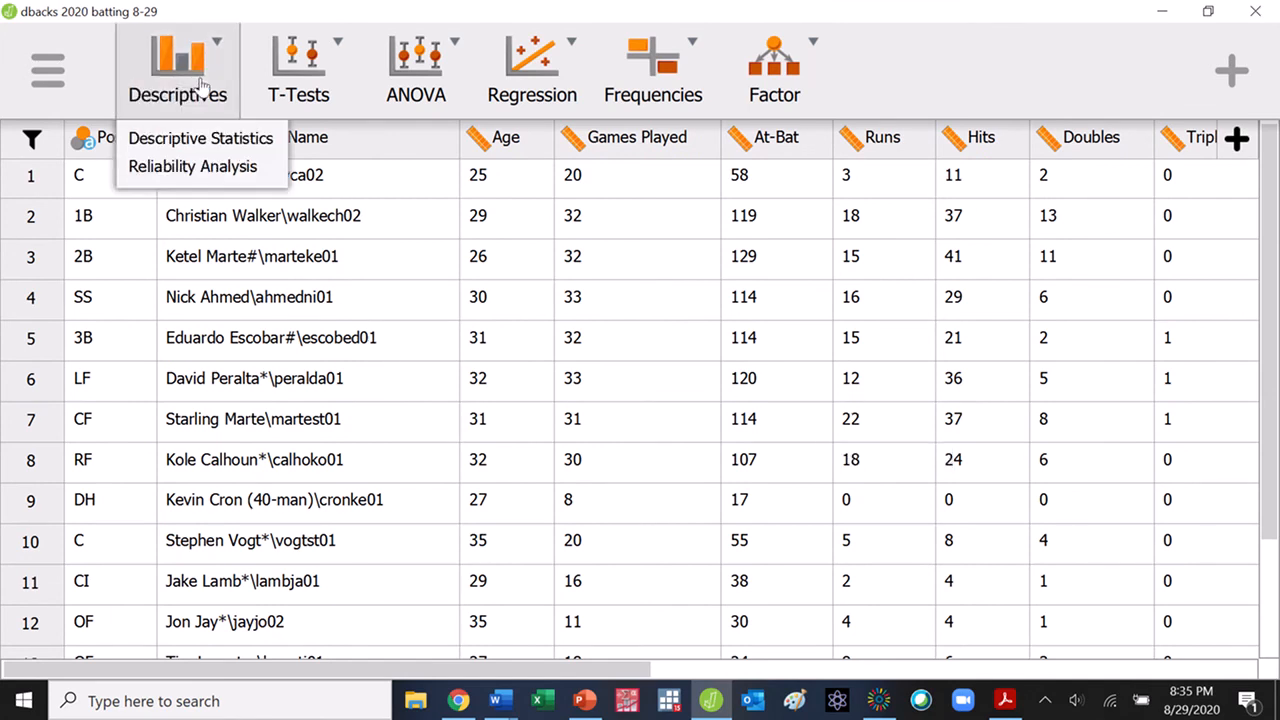
pyautogui.click(228, 148)
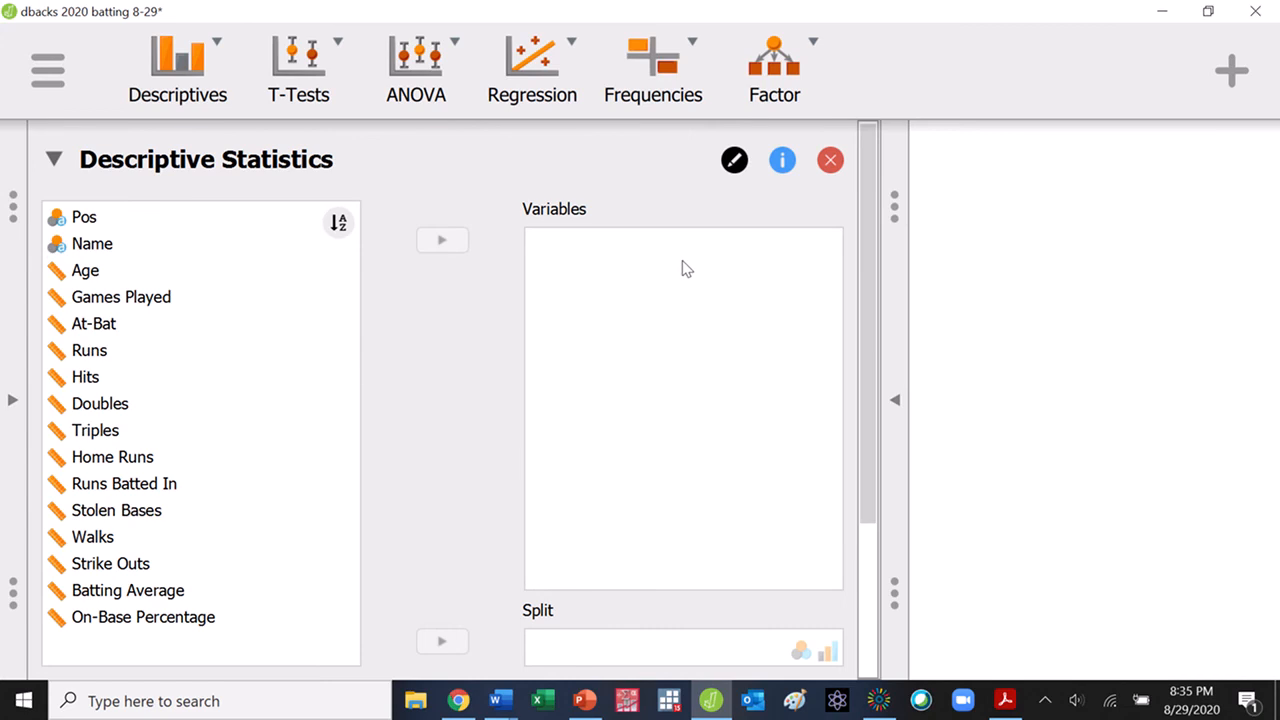
pyautogui.scroll(-3, 683, 463)
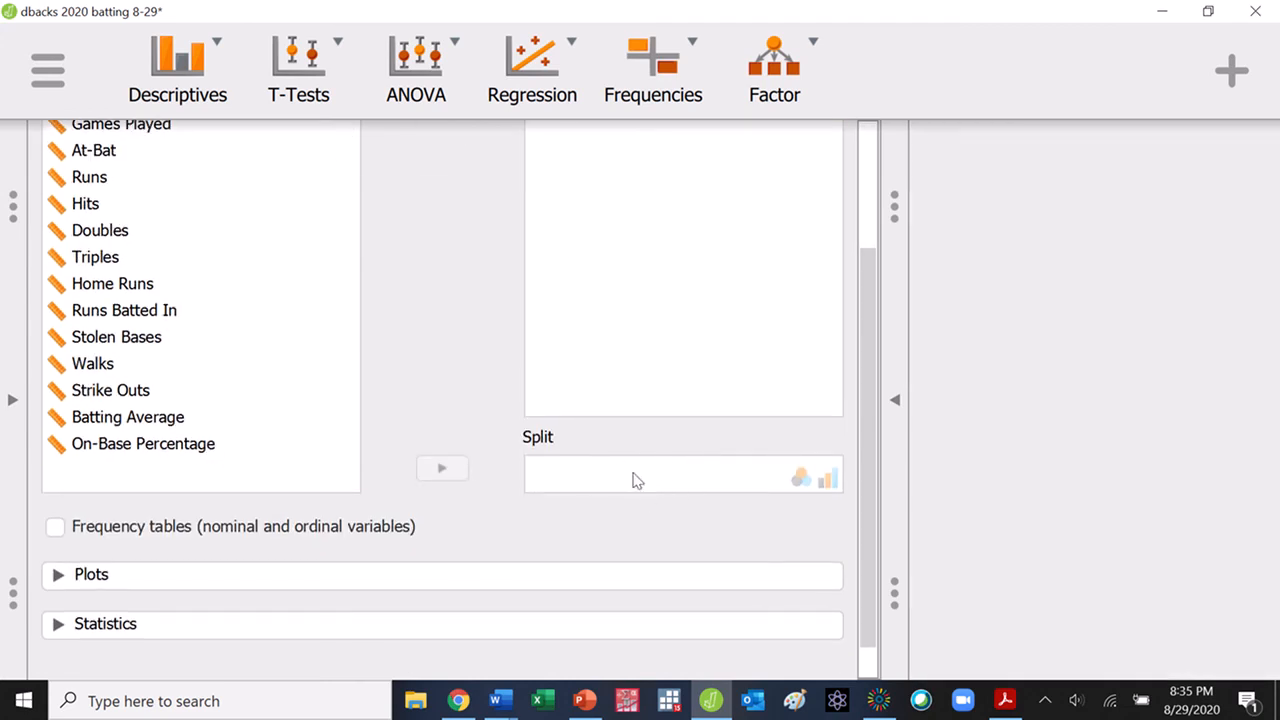
pyautogui.scroll(3, 592, 237)
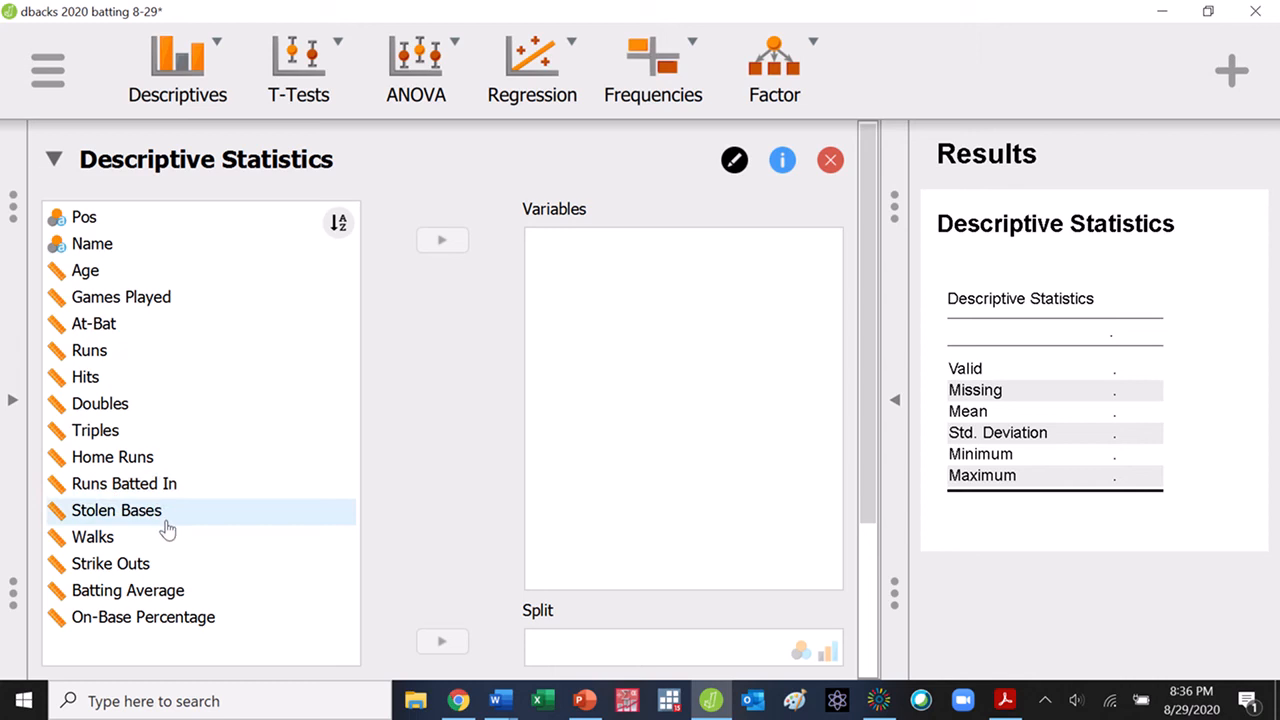
pyautogui.moveTo(160, 590); pyautogui.dragTo(694, 315)
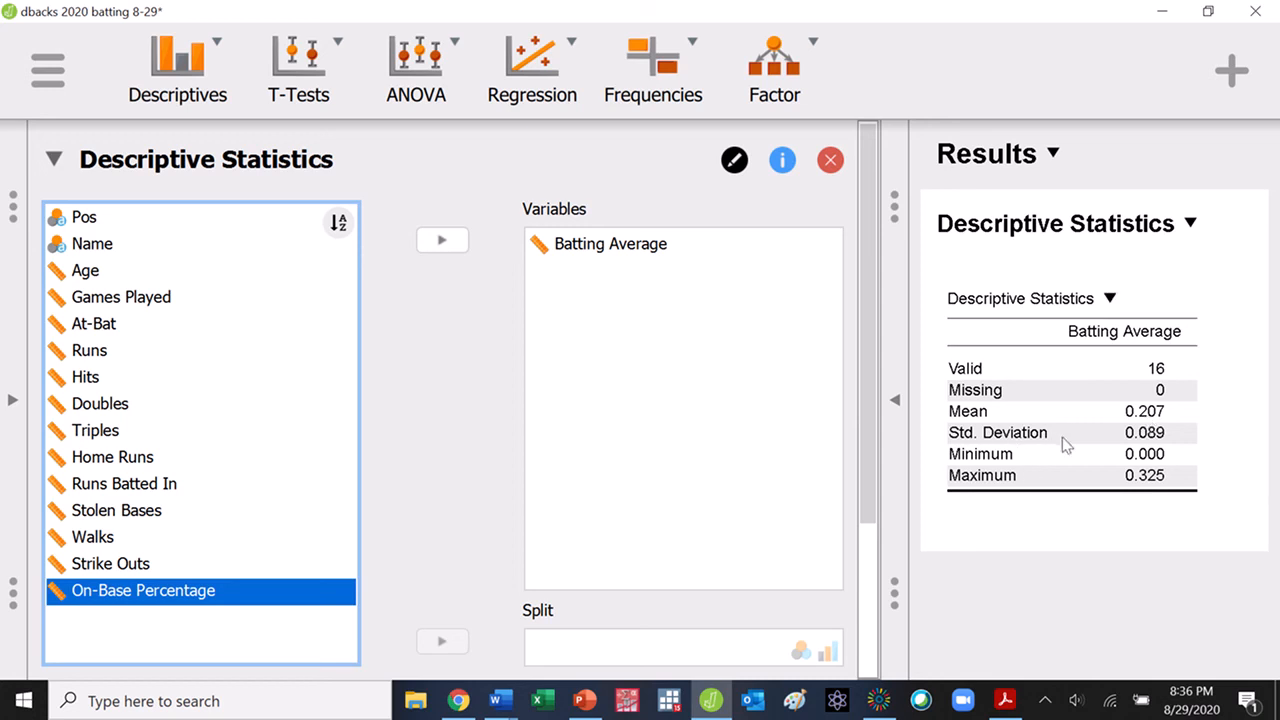
# - Review the players' data across all columns through On-Base Percentage, and return to the Descriptive Statistics analysis
pyautogui.click(14, 401)
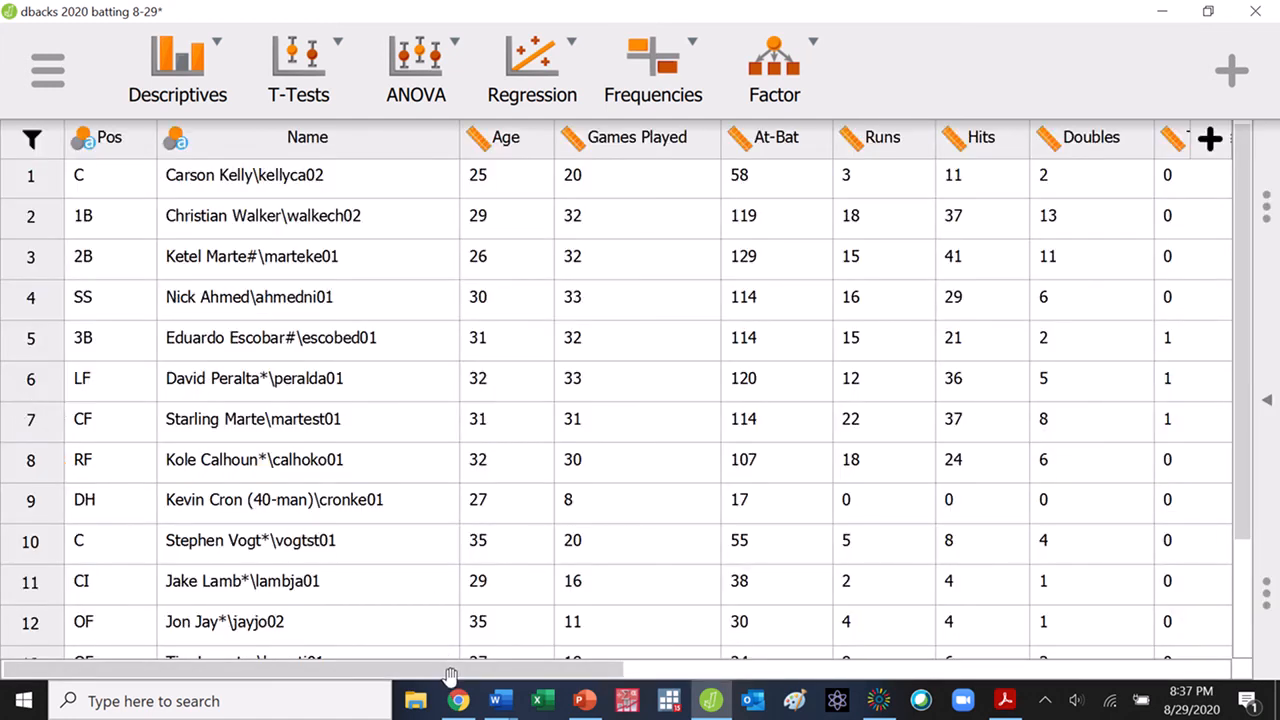
pyautogui.hscroll(10, 809, 494)
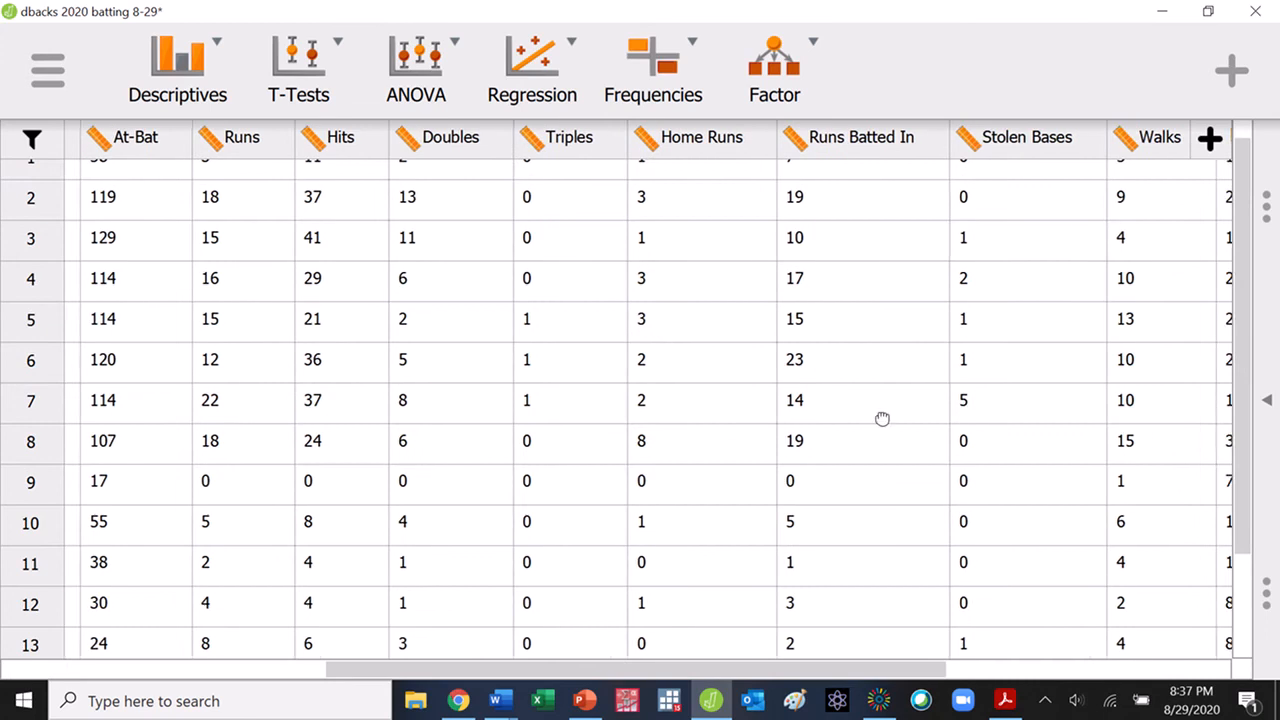
pyautogui.hscroll(5, 882, 418)
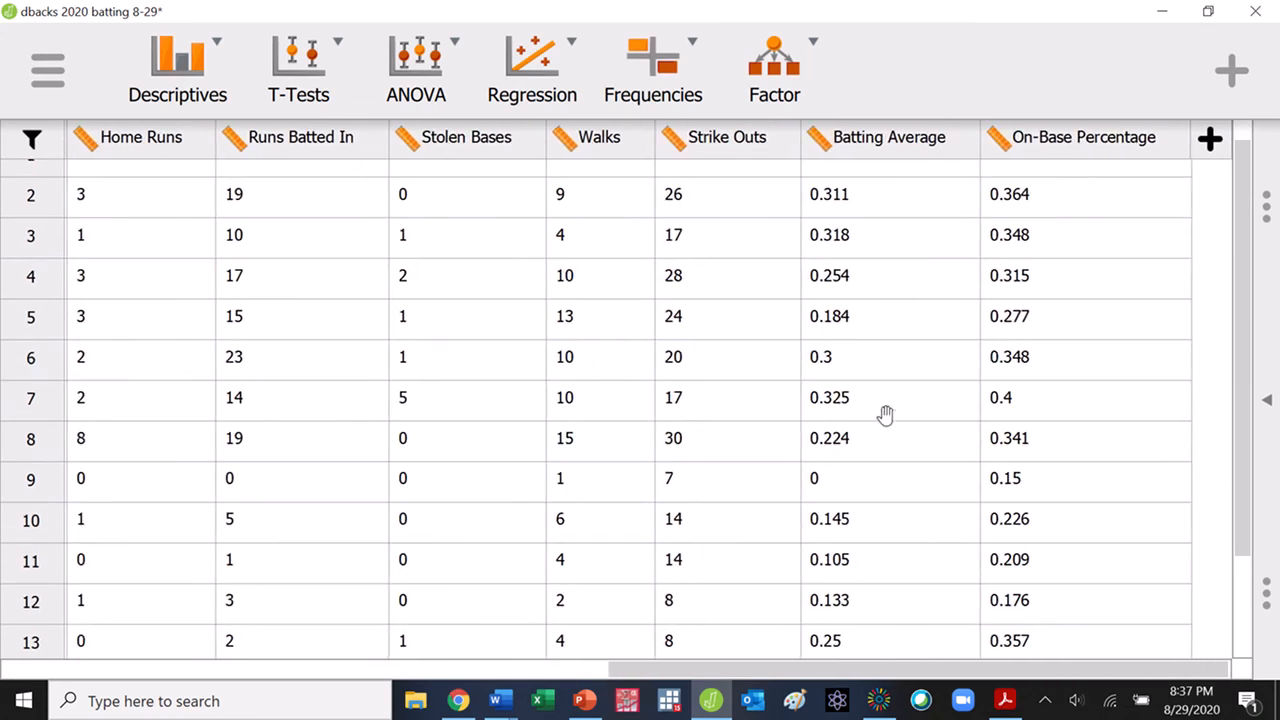
pyautogui.hscroll(-10, 680, 429)
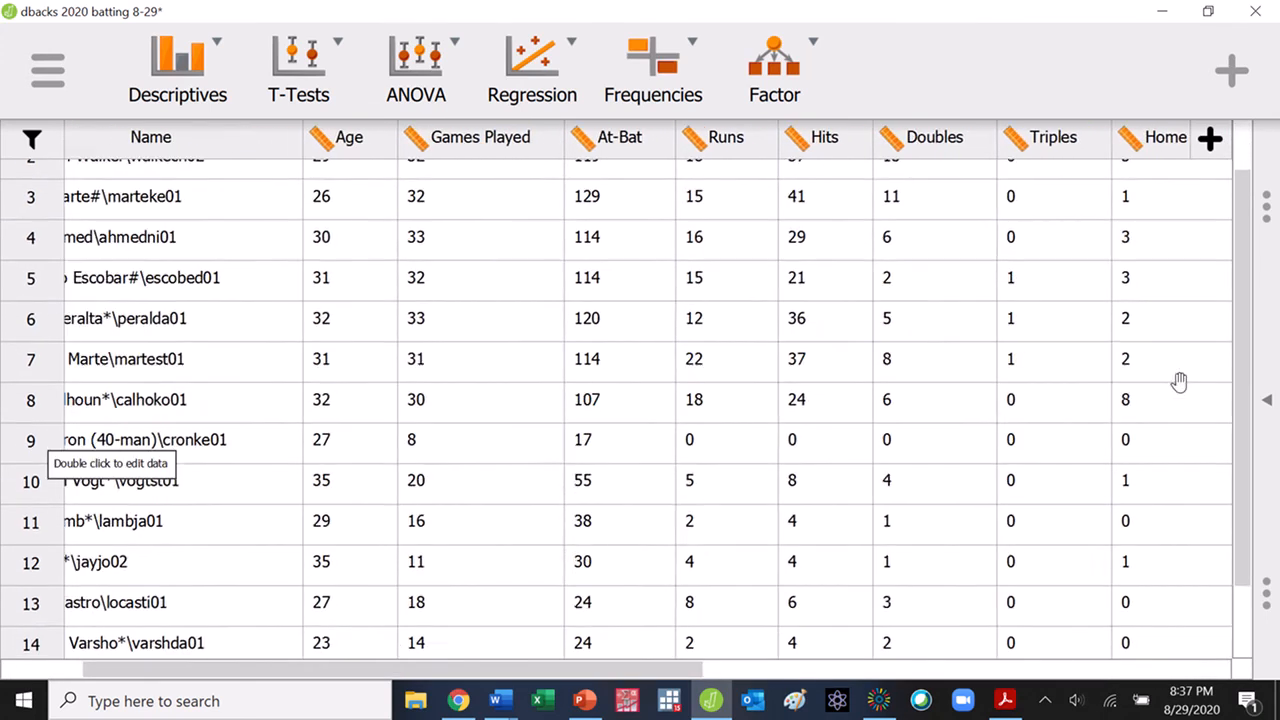
pyautogui.hscroll(-5, 528, 409)
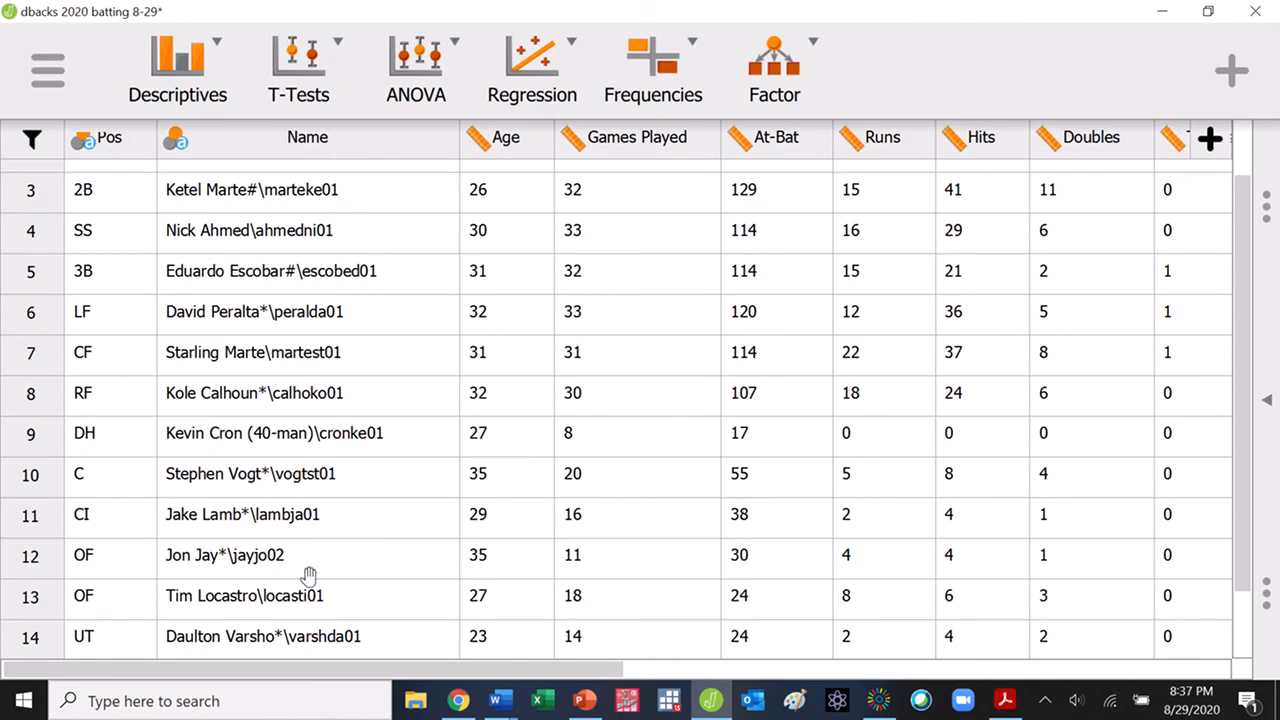
pyautogui.click(1270, 393)
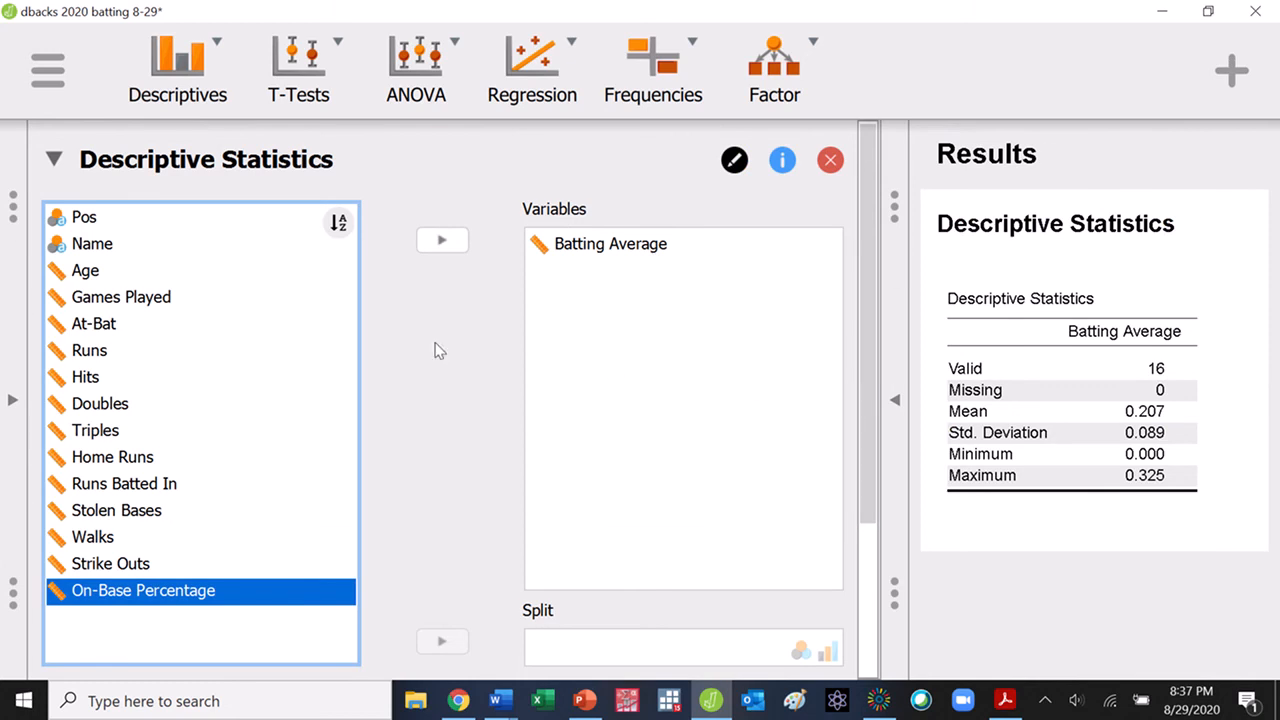
# - Add a distribution plot for Batting Average without the density display, and view it in the expanded results
pyautogui.scroll(-4, 430, 345)
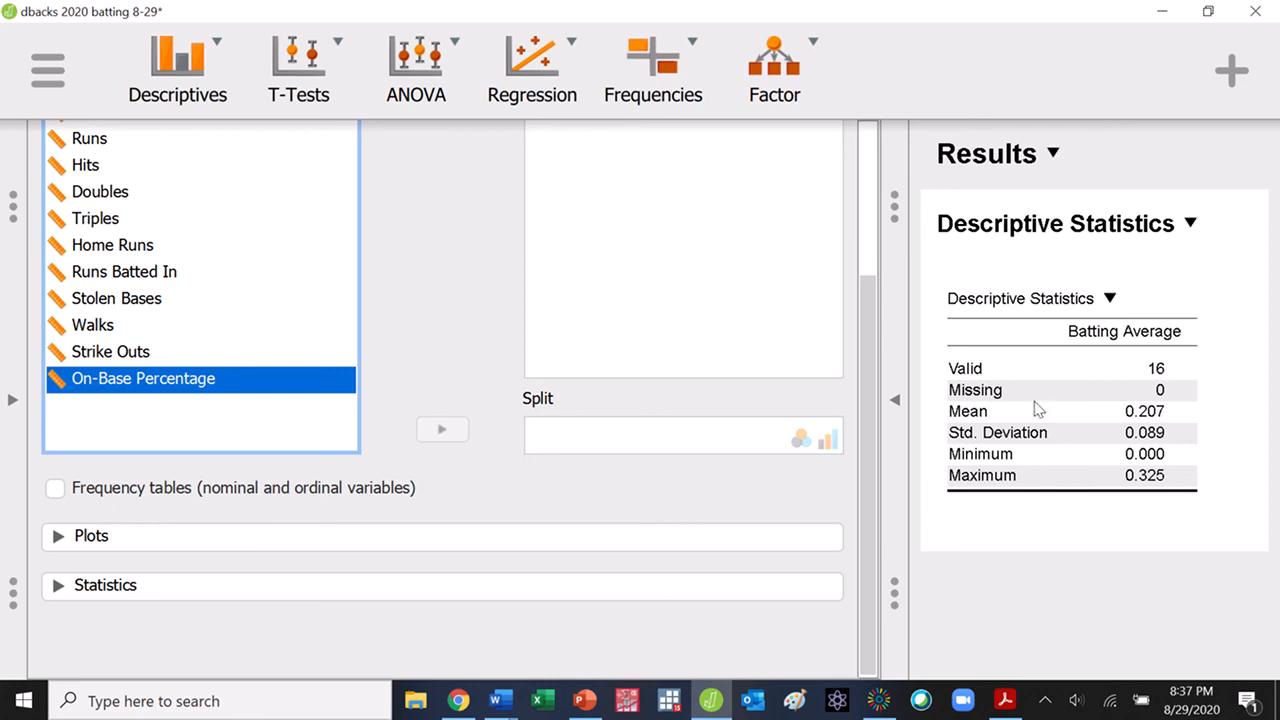
pyautogui.click(335, 540)
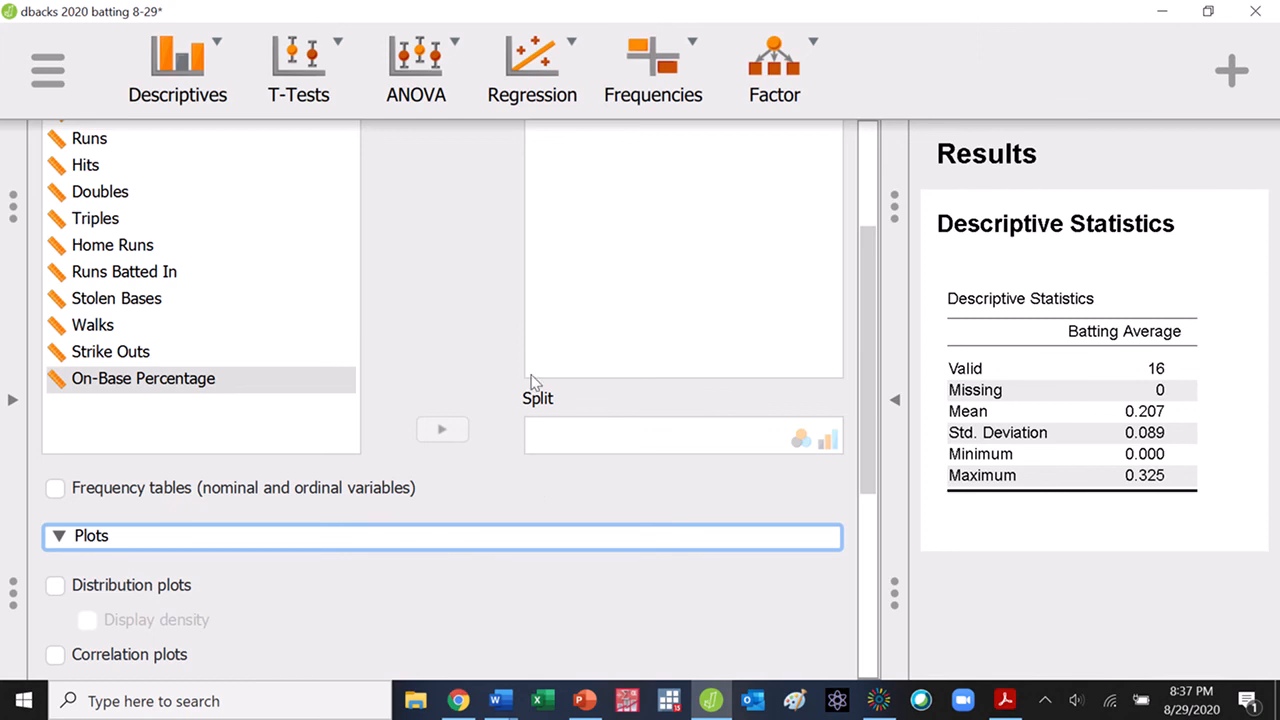
pyautogui.scroll(-1, 420, 387)
pyautogui.scroll(-1, 410, 390)
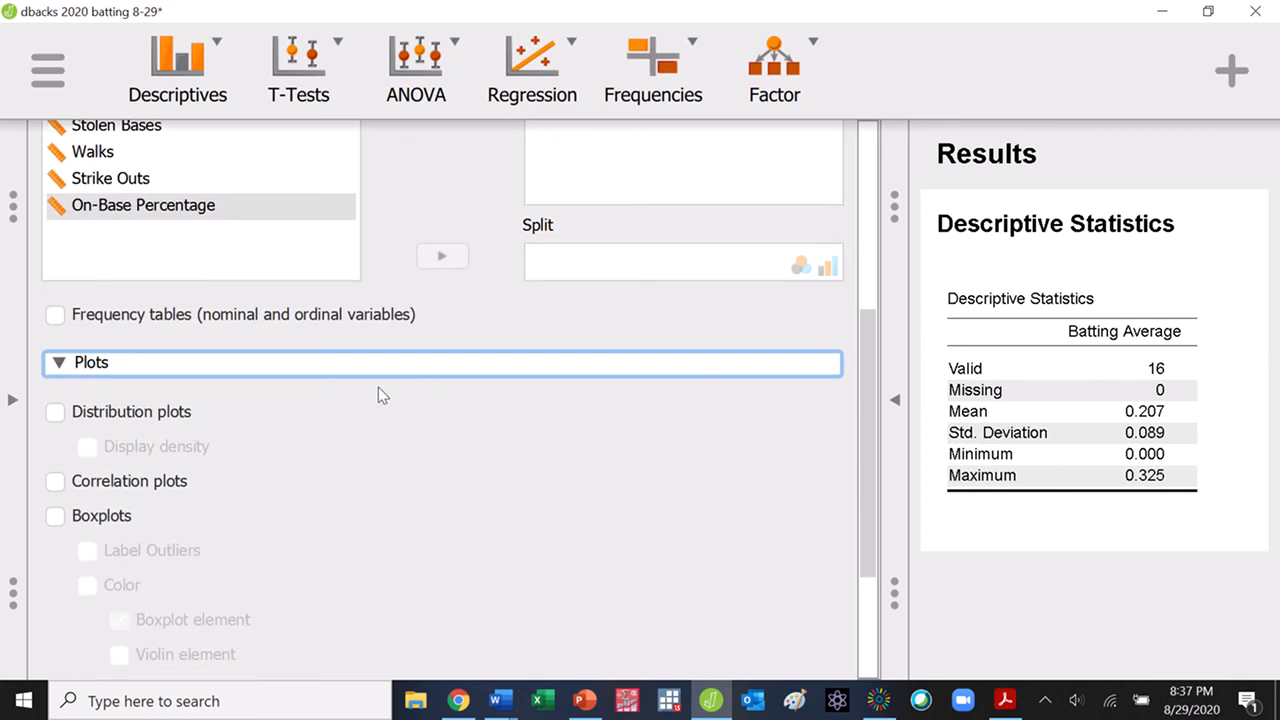
pyautogui.click(55, 412)
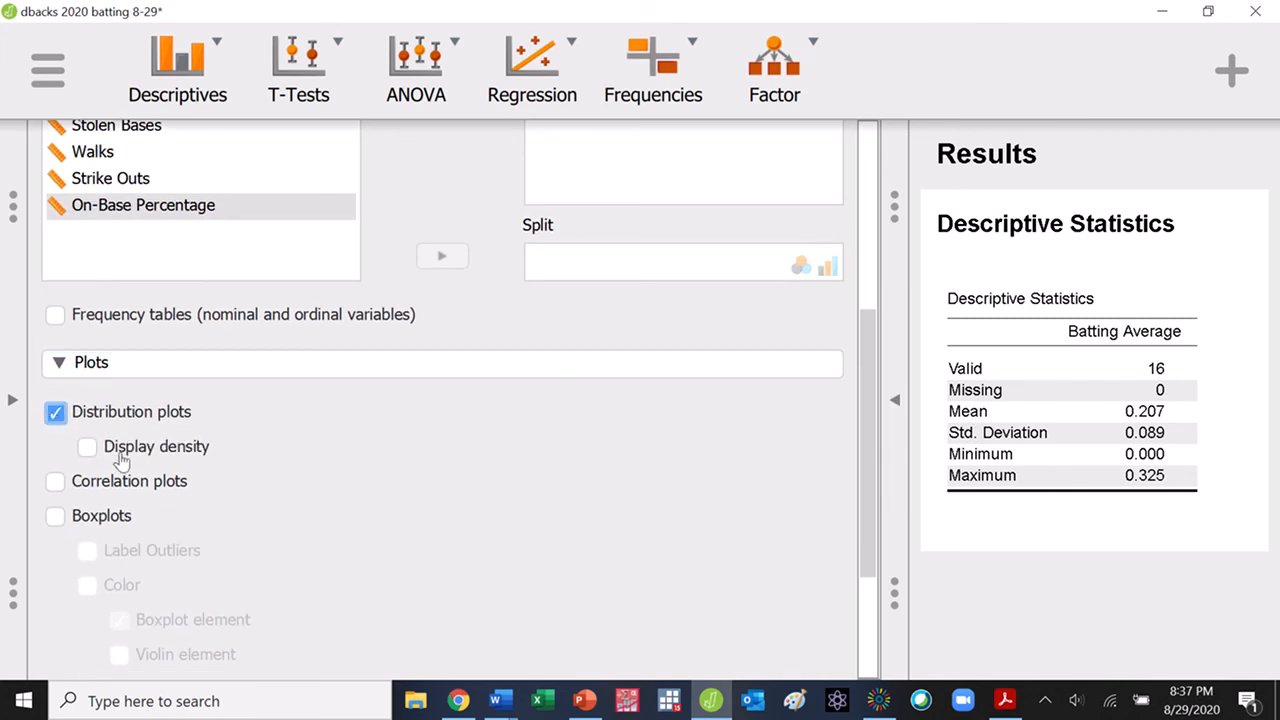
pyautogui.scroll(-2, 190, 443)
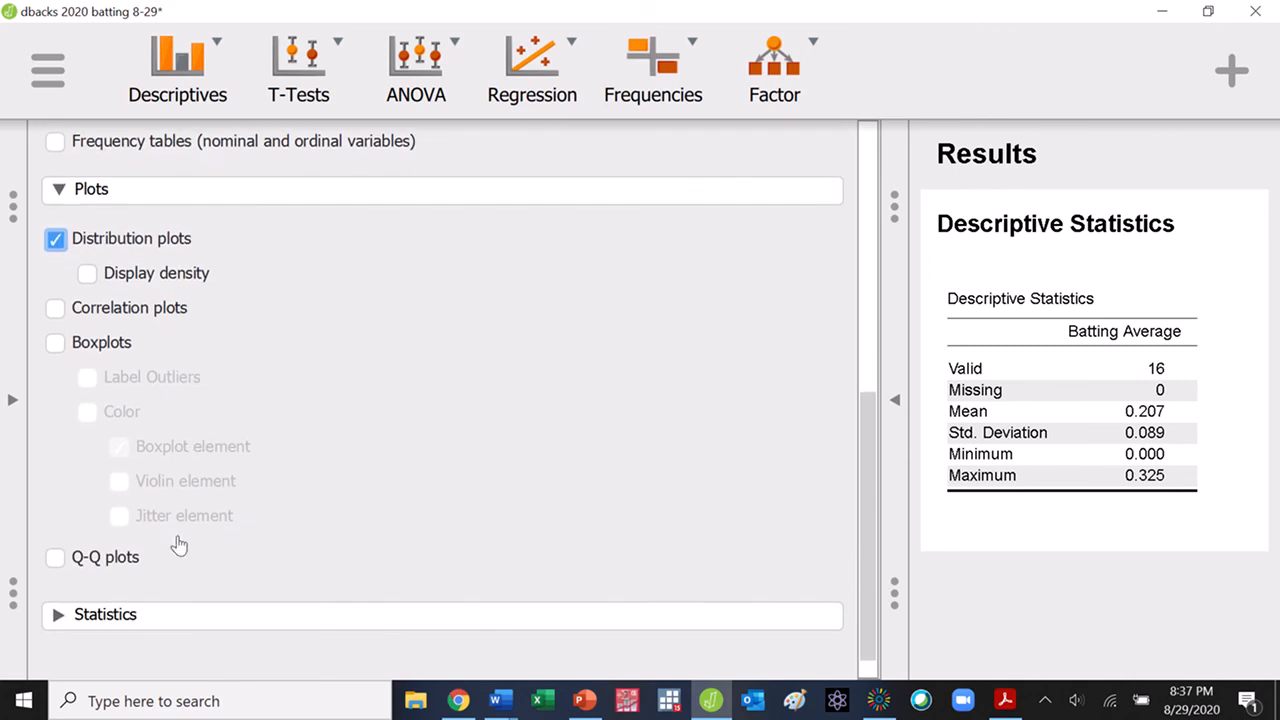
pyautogui.click(895, 395)
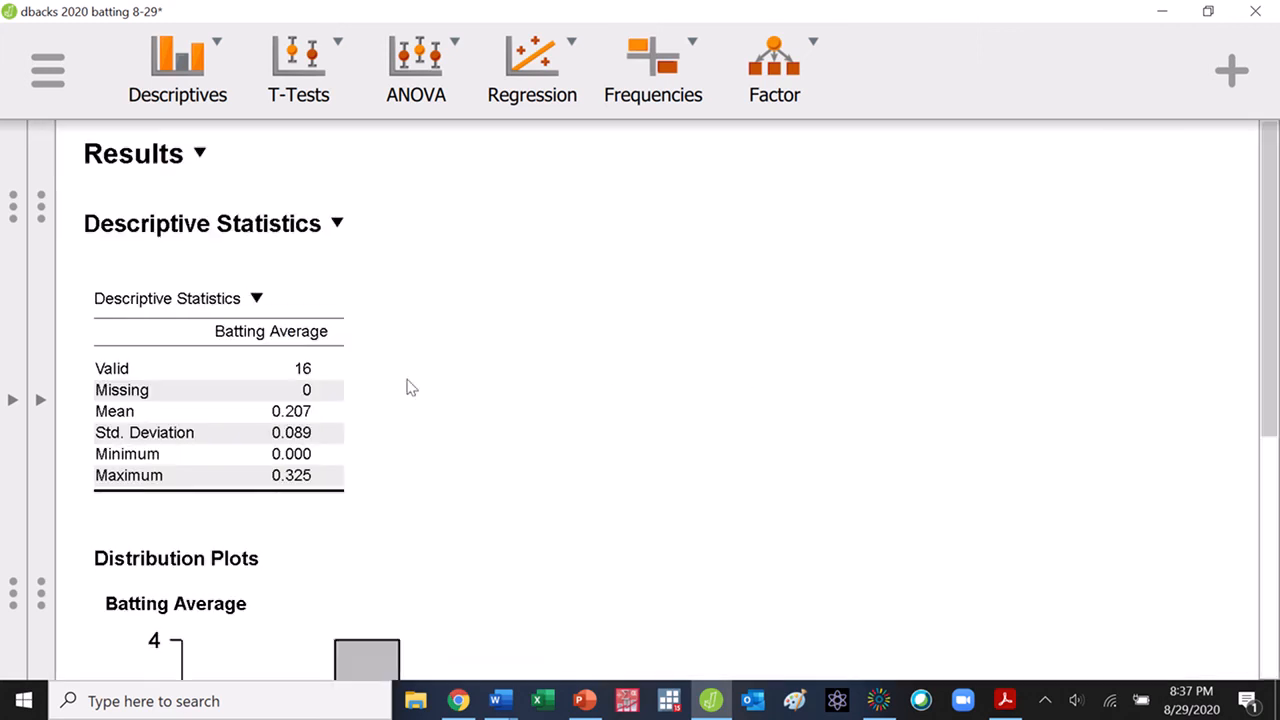
pyautogui.scroll(-3, 669, 369)
pyautogui.scroll(-2, 671, 371)
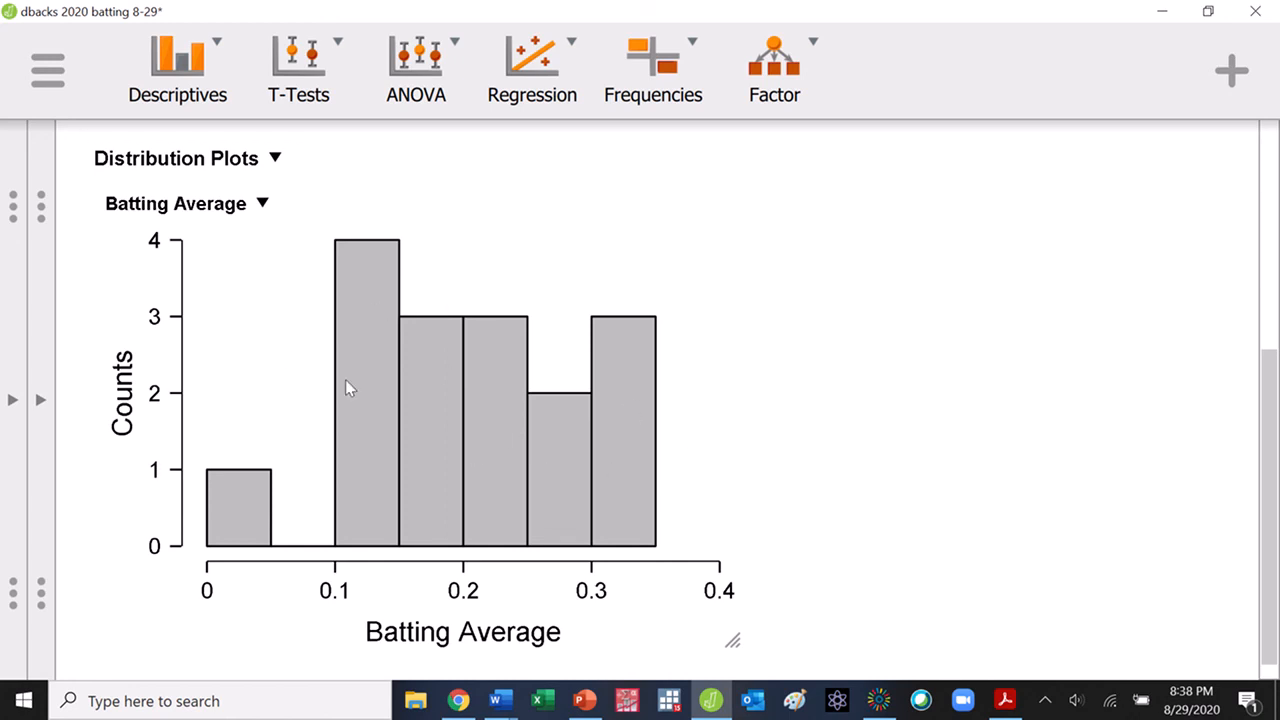
# - Review the available Plots and Statistics options of the analysis, and collapse both sections
pyautogui.click(53, 424)
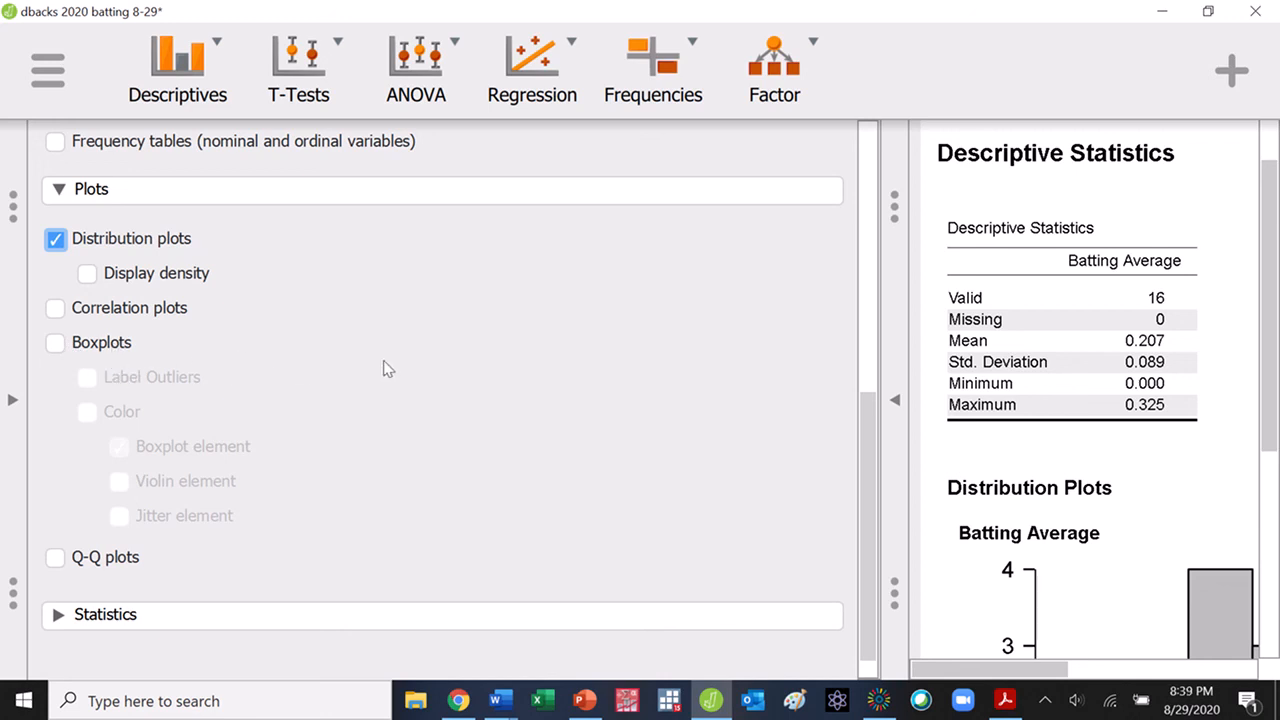
pyautogui.scroll(-1, 383, 366)
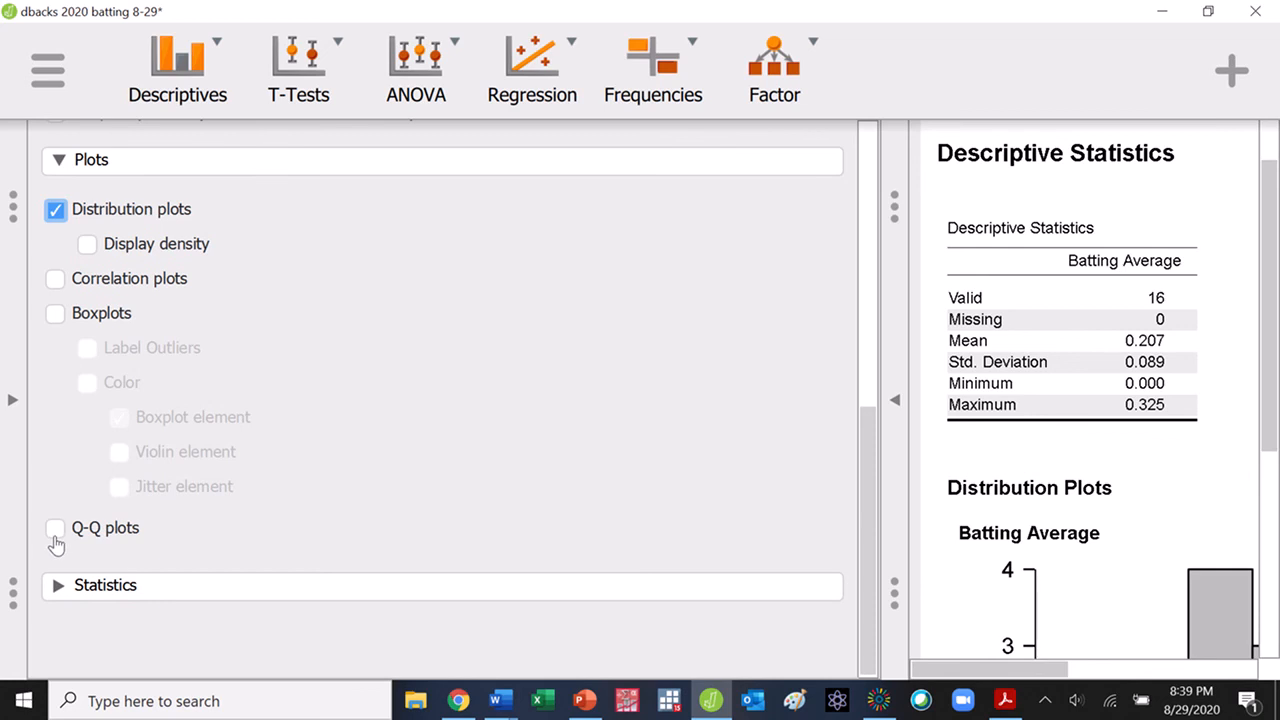
pyautogui.click(150, 582)
pyautogui.scroll(-5, 366, 486)
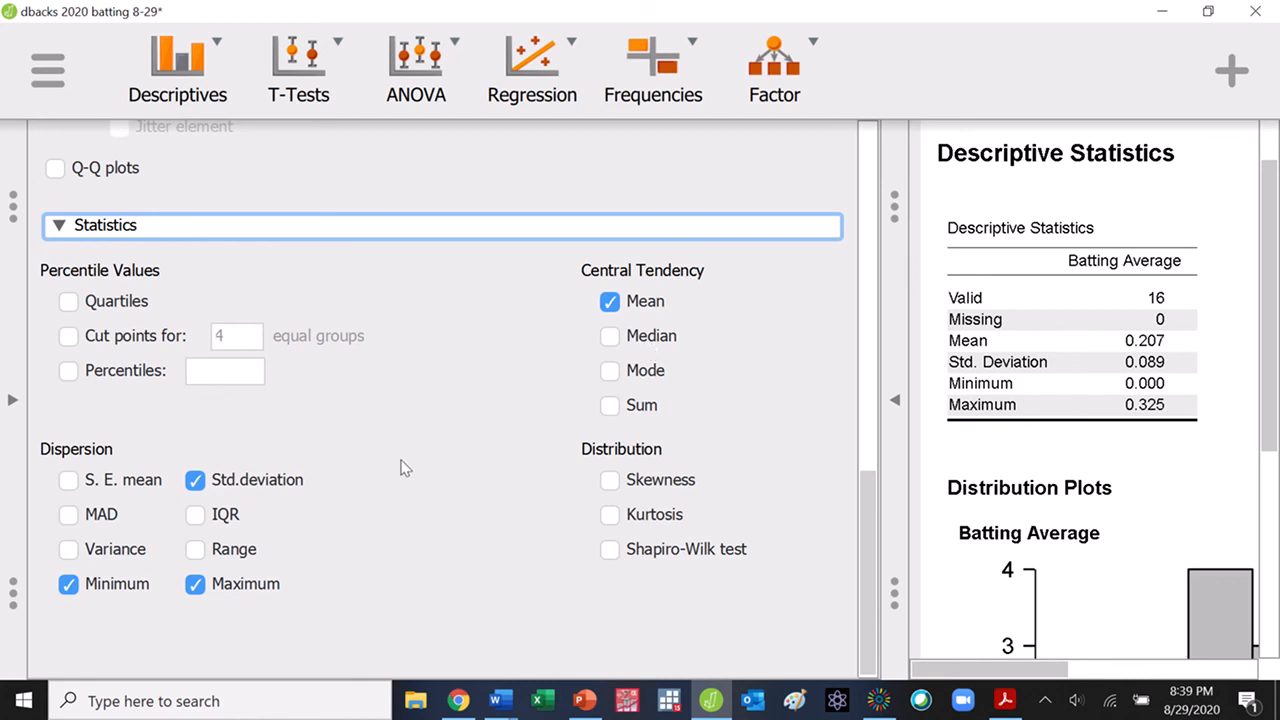
pyautogui.scroll(5, 401, 466)
pyautogui.click(88, 296)
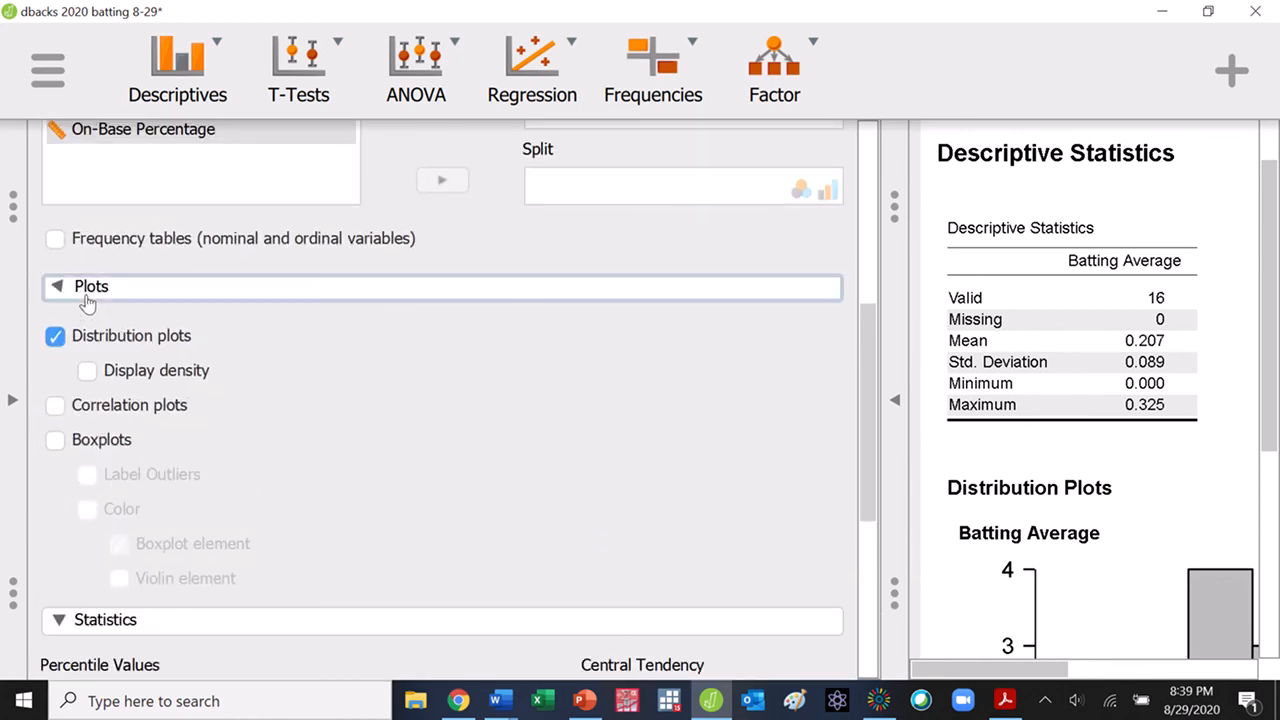
pyautogui.click(105, 338)
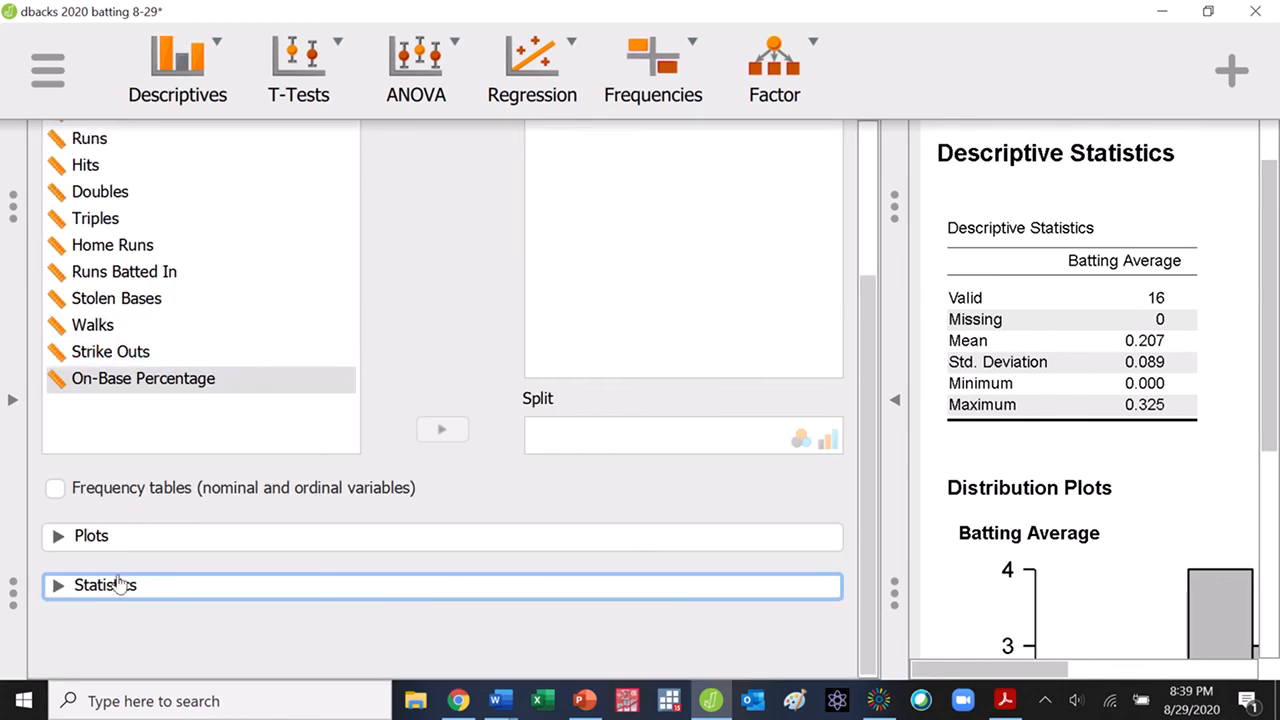
pyautogui.scroll(3, 770, 435)
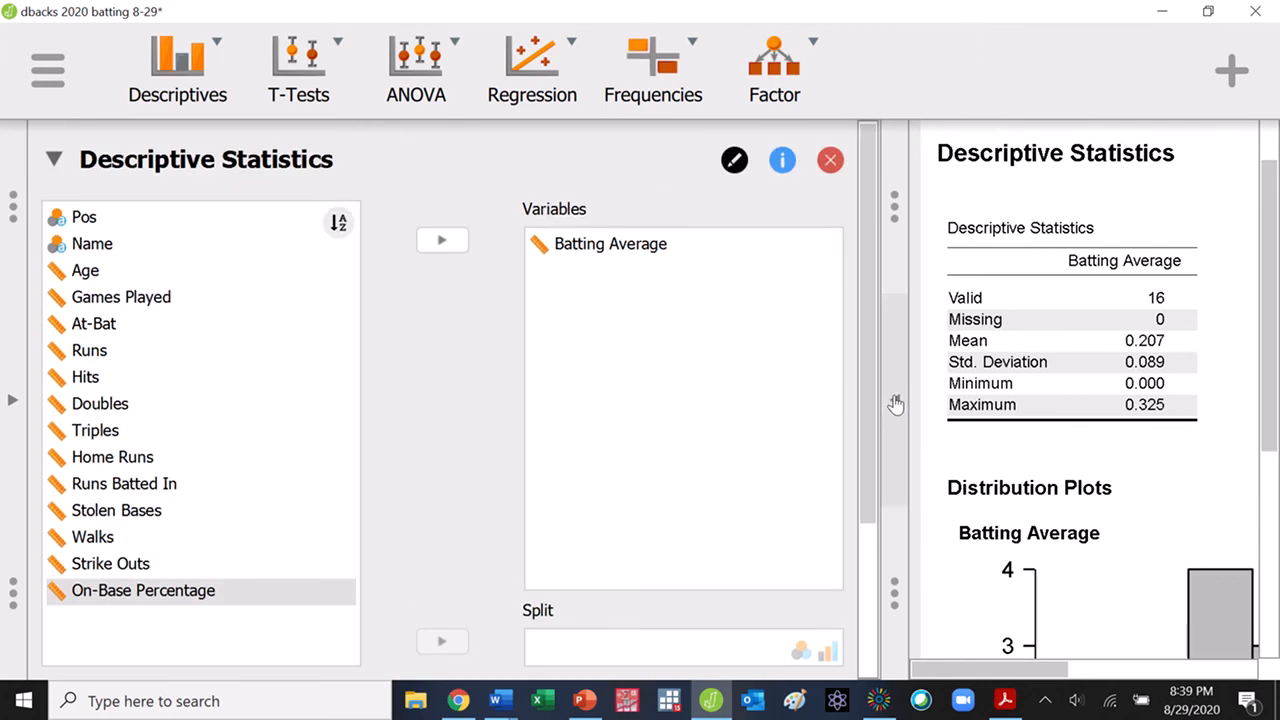
# - Examine the Batting Average descriptives table and the full distribution plot in the expanded results
pyautogui.click(896, 403)
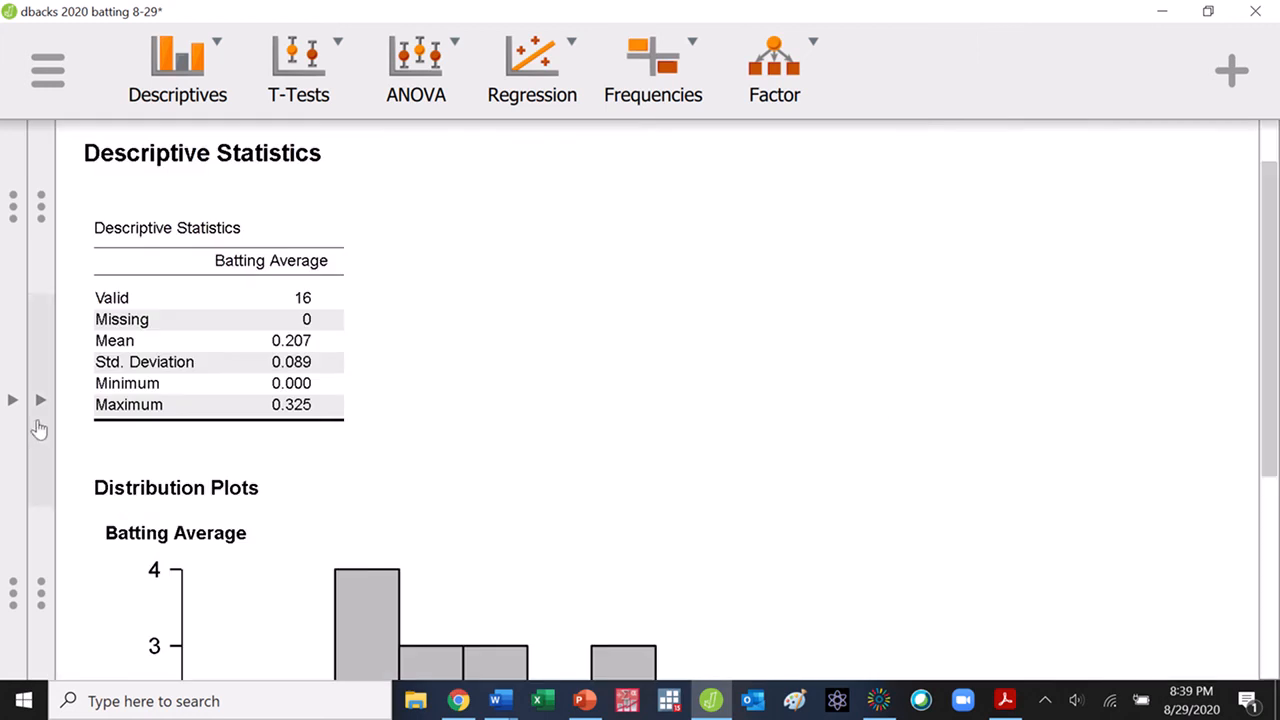
pyautogui.scroll(-2, 326, 355)
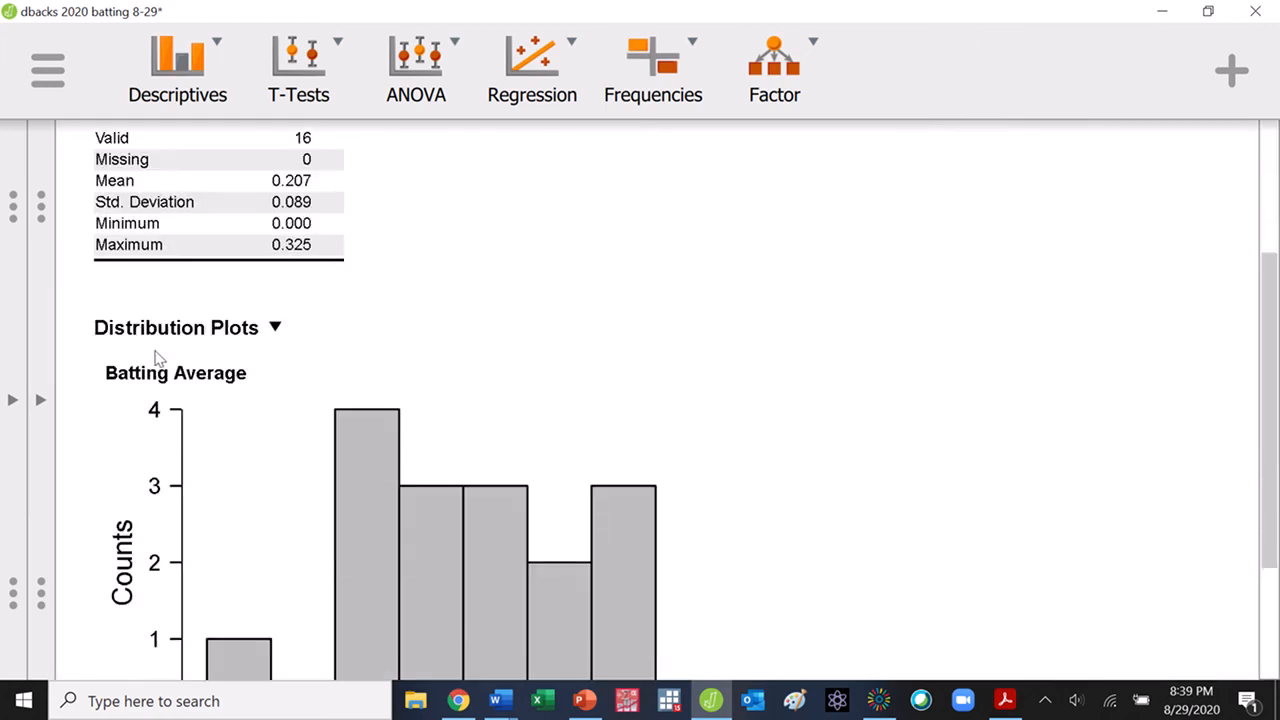
pyautogui.scroll(-2, 449, 400)
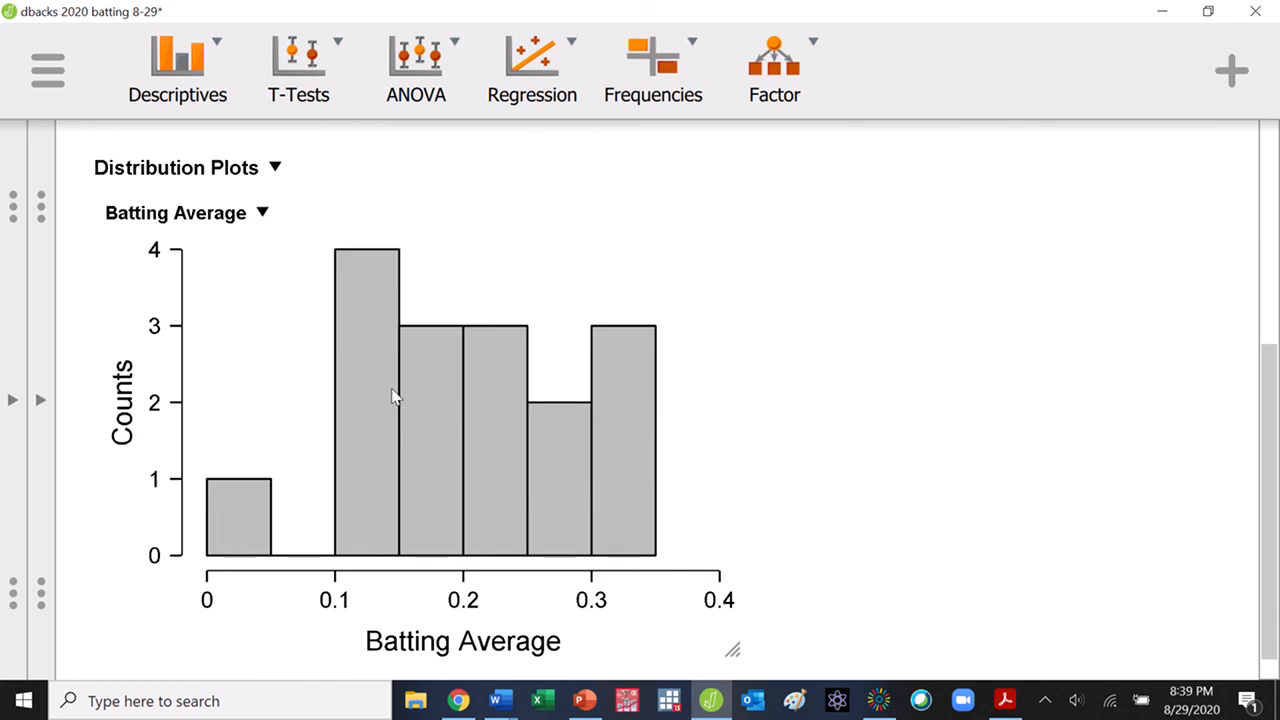
pyautogui.click(394, 396)
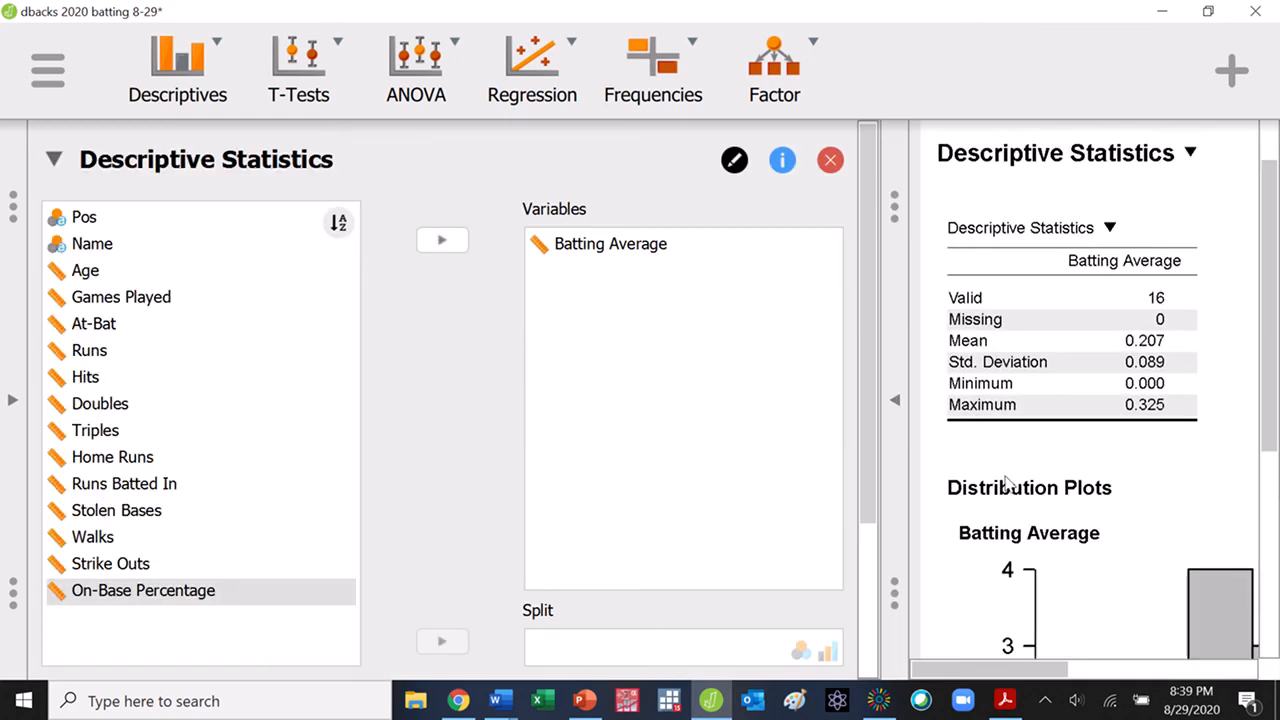
pyautogui.click(896, 401)
pyautogui.scroll(-2, 326, 476)
pyautogui.scroll(-1, 326, 476)
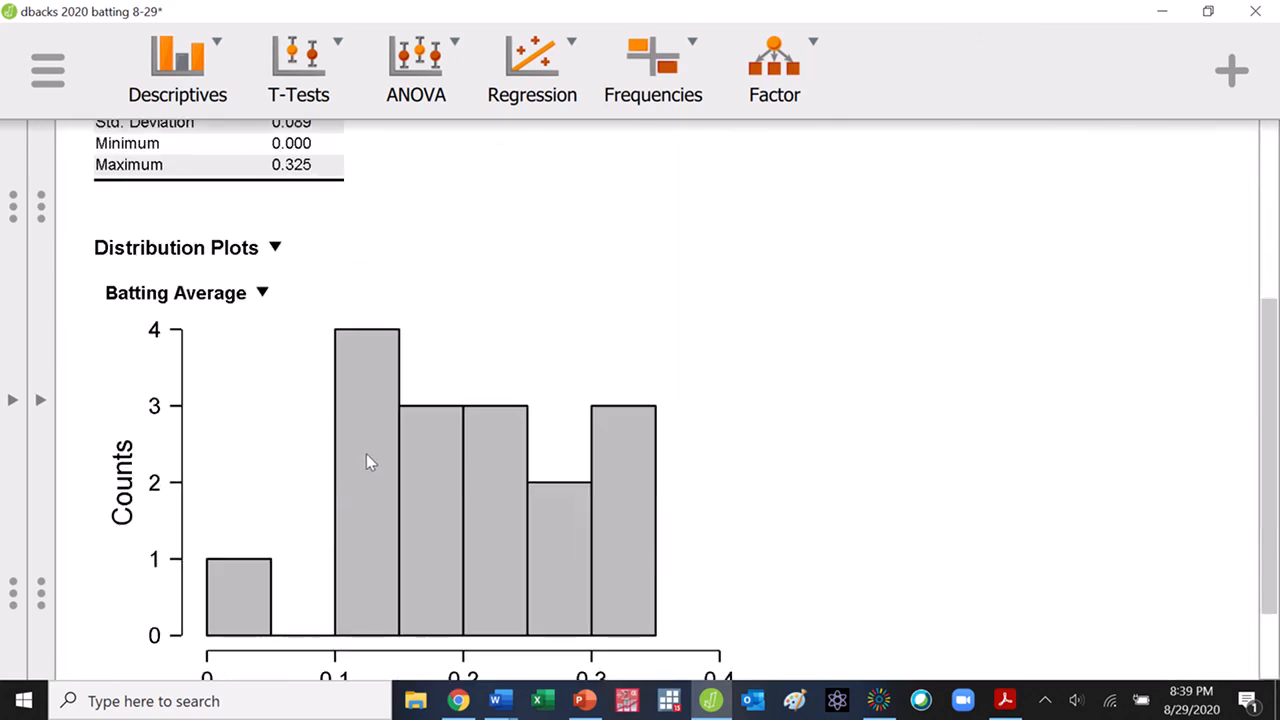
pyautogui.scroll(-1, 503, 478)
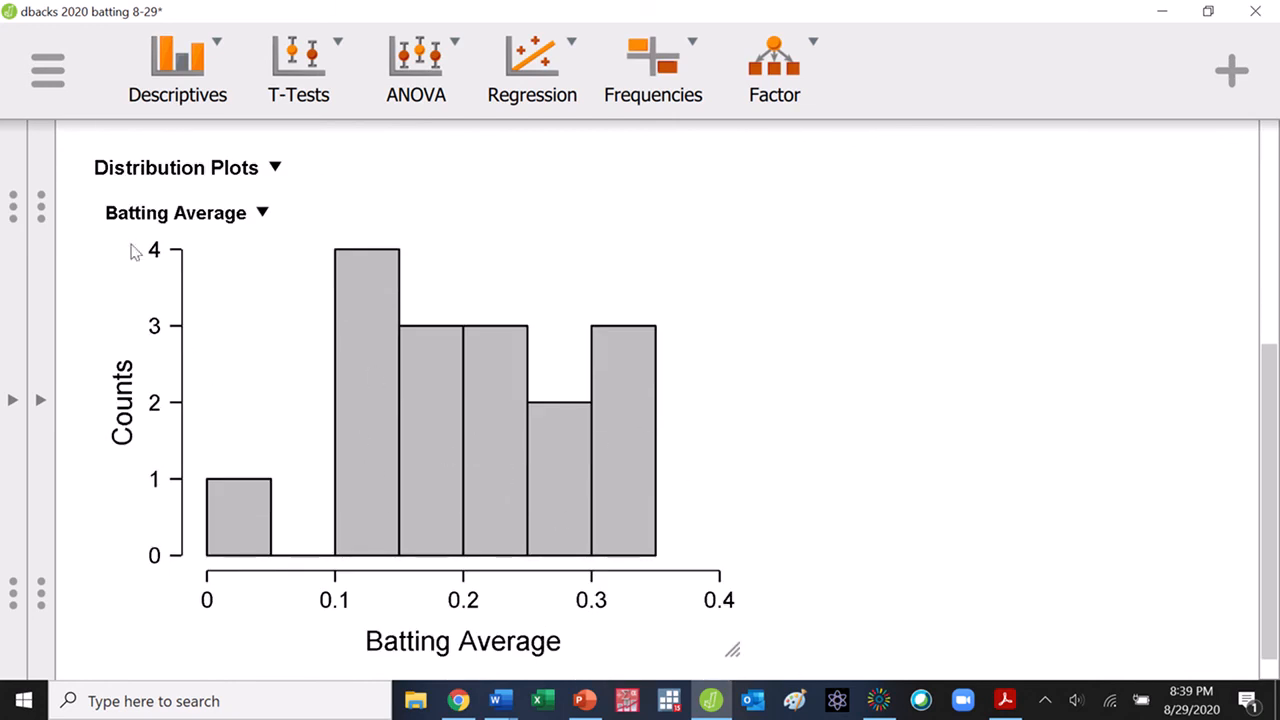
pyautogui.scroll(-1, 753, 620)
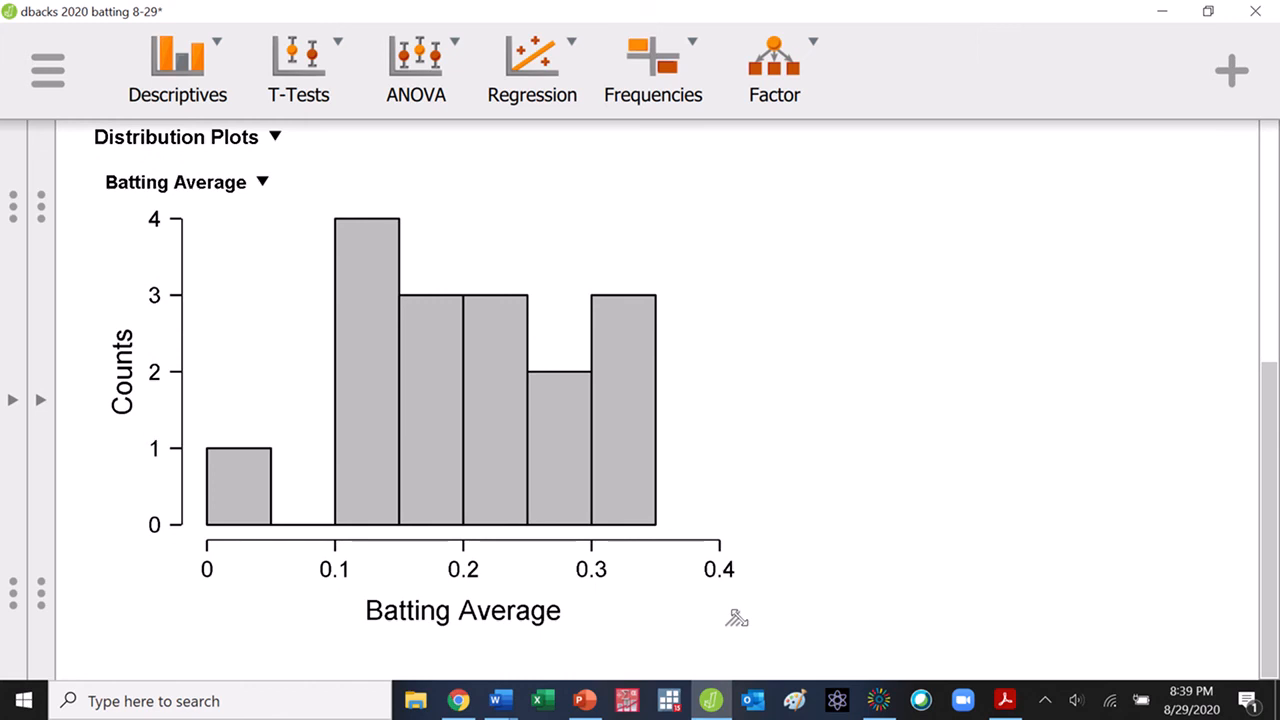
# - Narrow the Batting Average distribution plot very slightly and copy it to the clipboard
pyautogui.moveTo(736, 619); pyautogui.dragTo(728, 618)
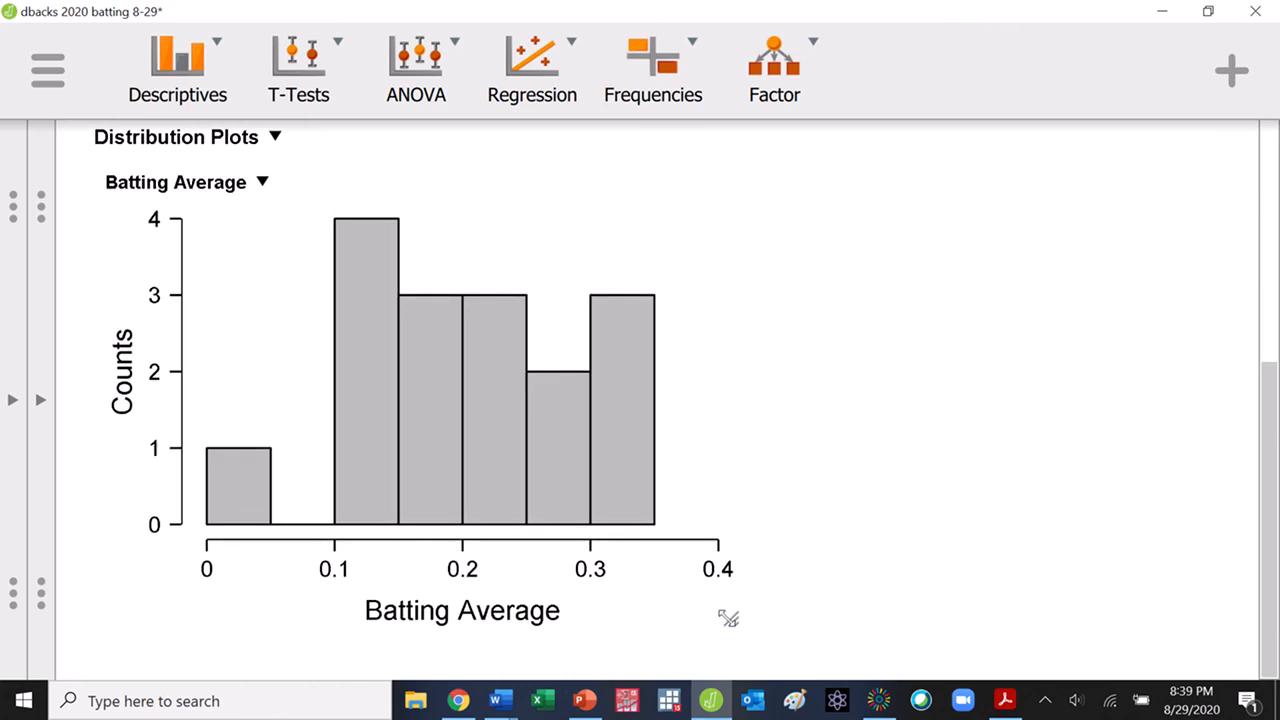
pyautogui.click(262, 183)
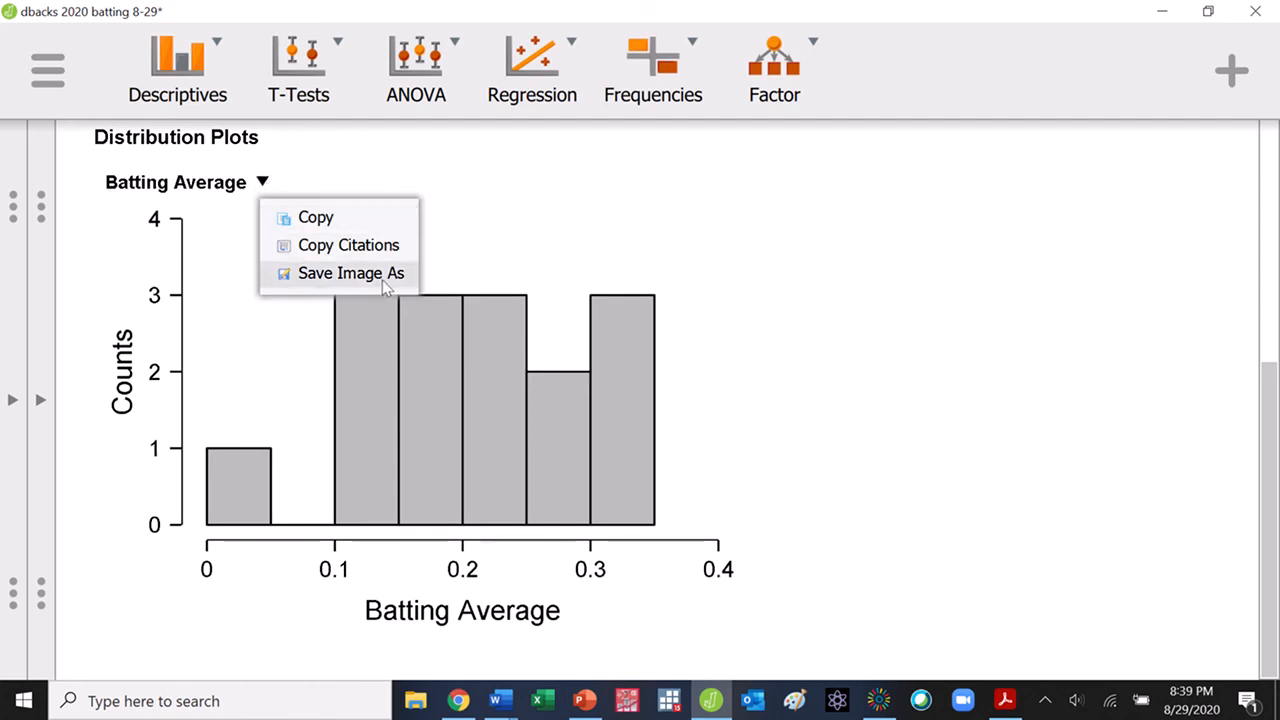
pyautogui.click(334, 219)
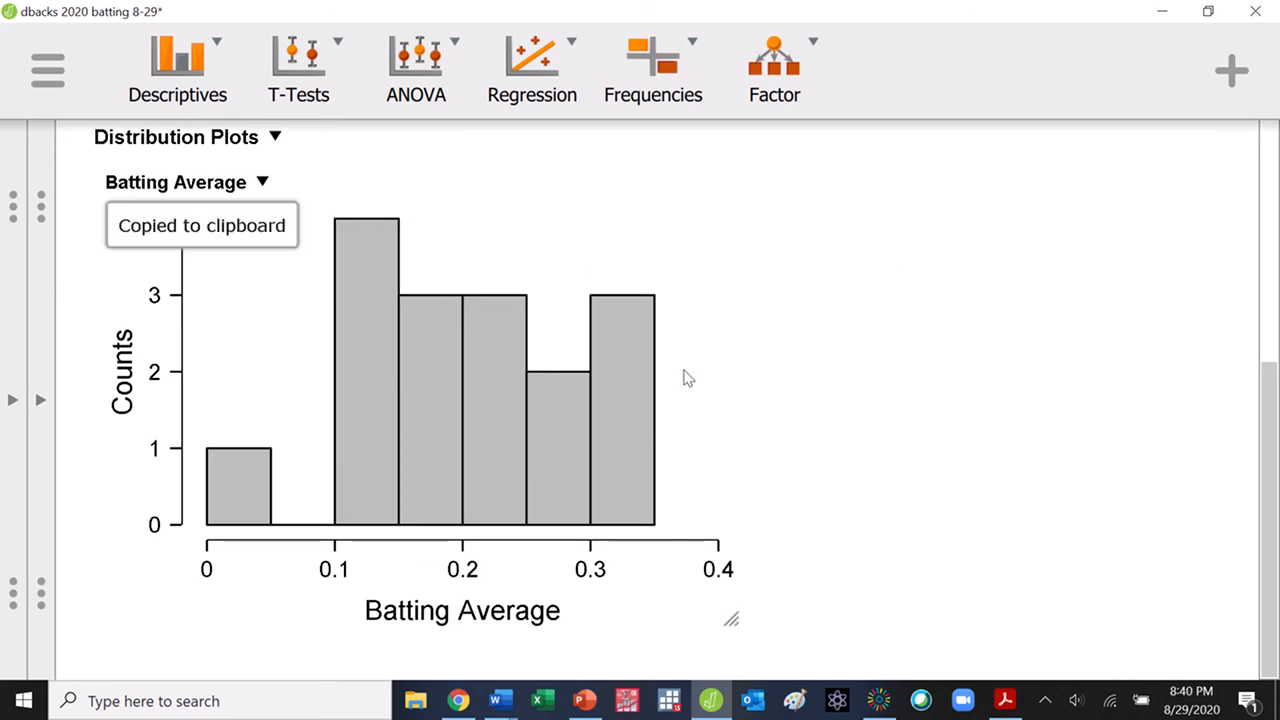
pyautogui.click(262, 182)
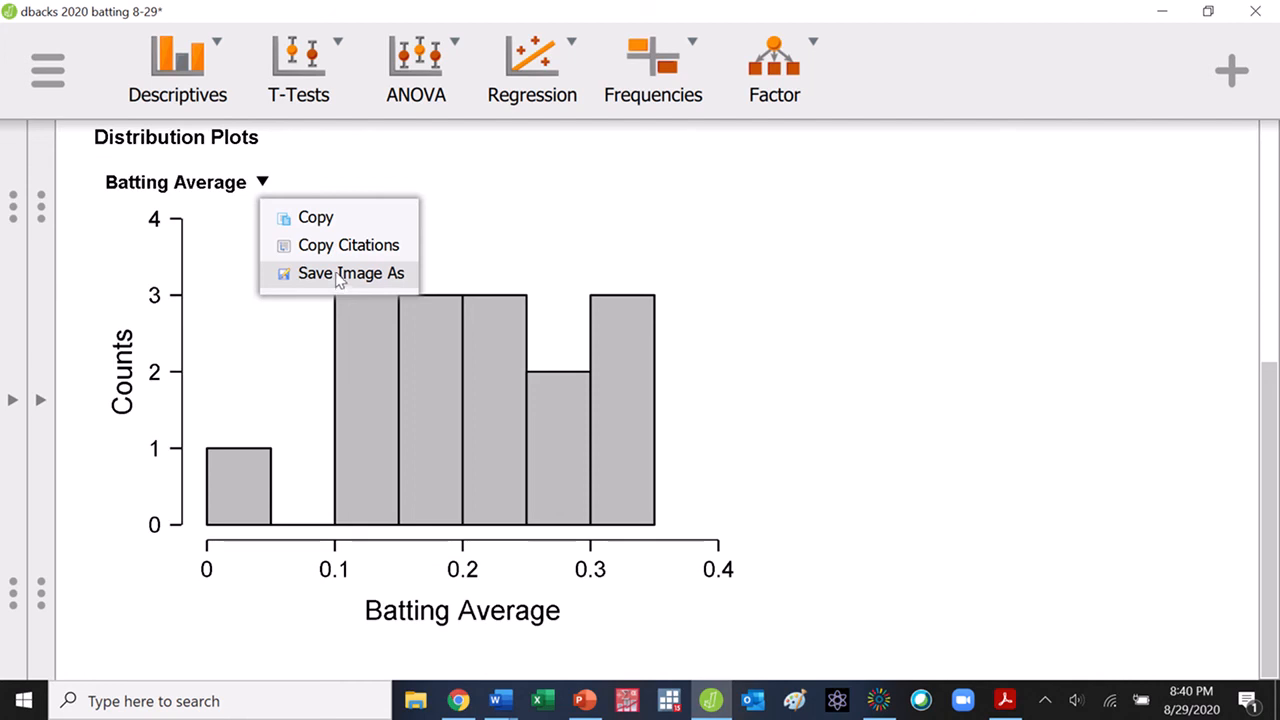
pyautogui.click(749, 336)
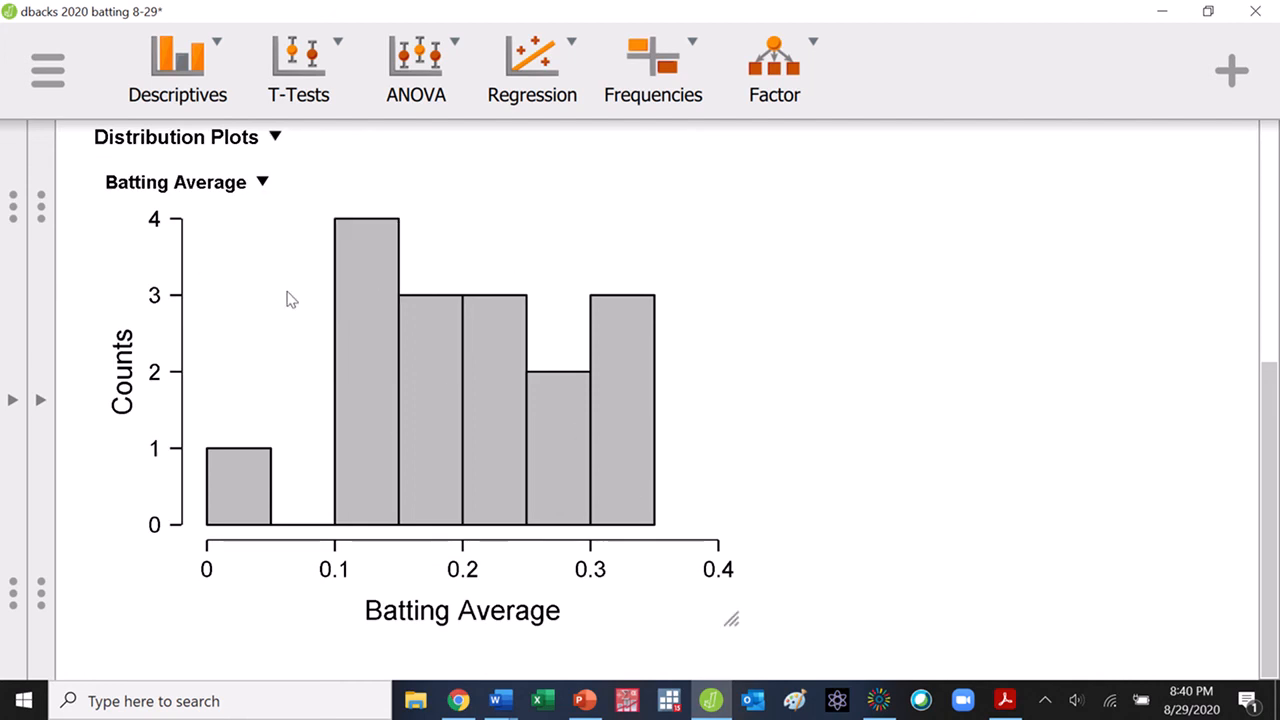
pyautogui.scroll(1, 309, 297)
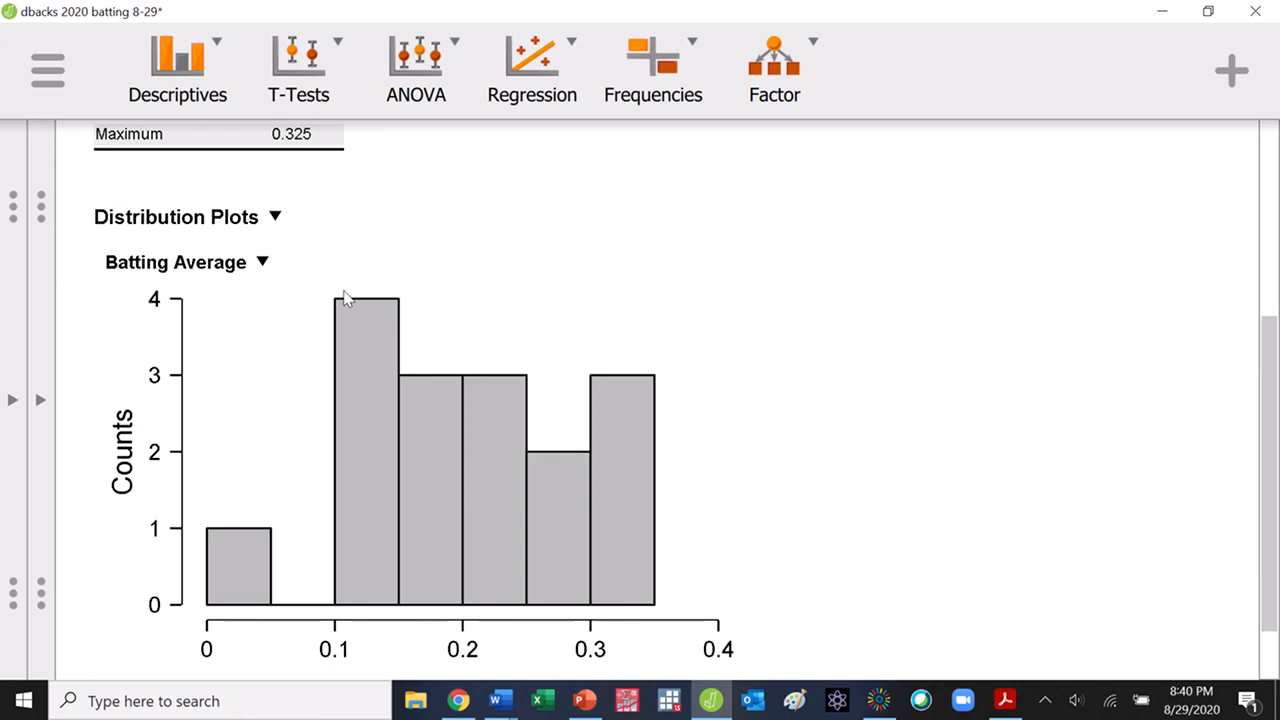